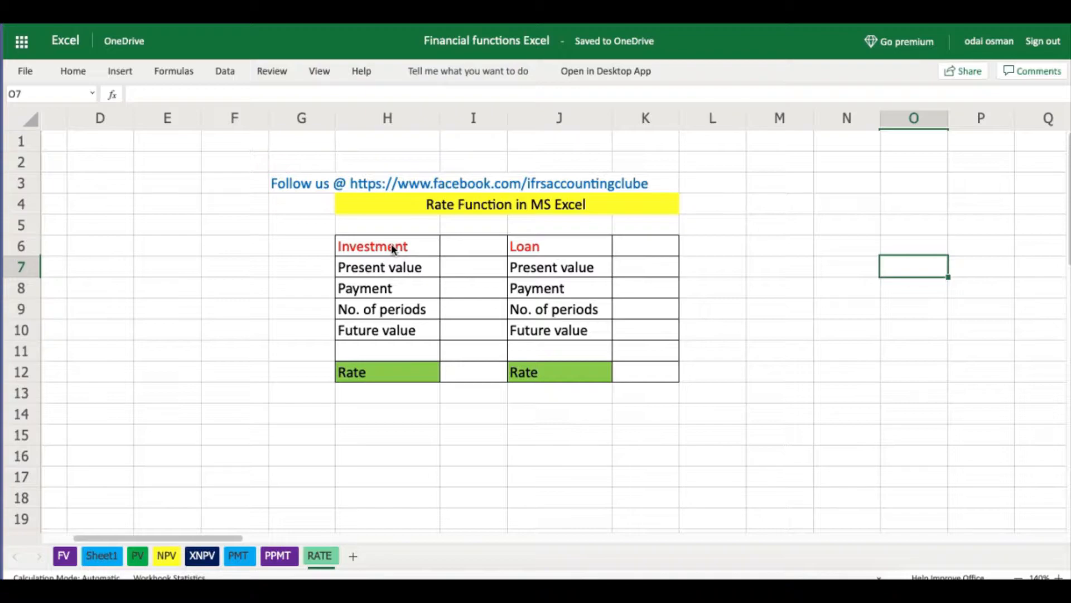
# Review the investment table's inputs: present value, payment, number of periods, future value and rate.
pyautogui.click(392, 246)
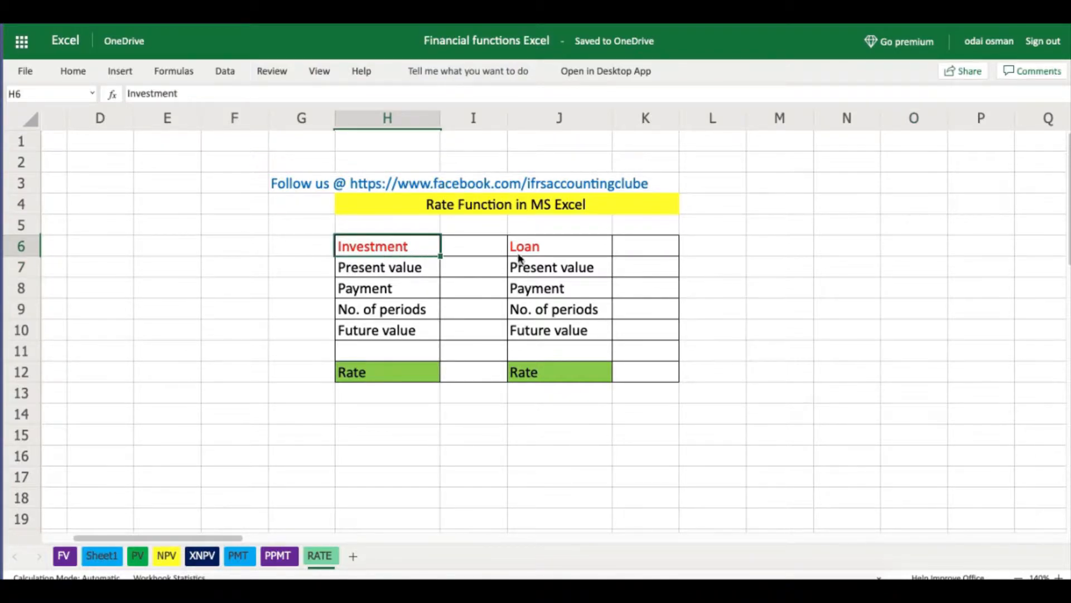
pyautogui.click(561, 247)
pyautogui.click(386, 246)
pyautogui.click(401, 269)
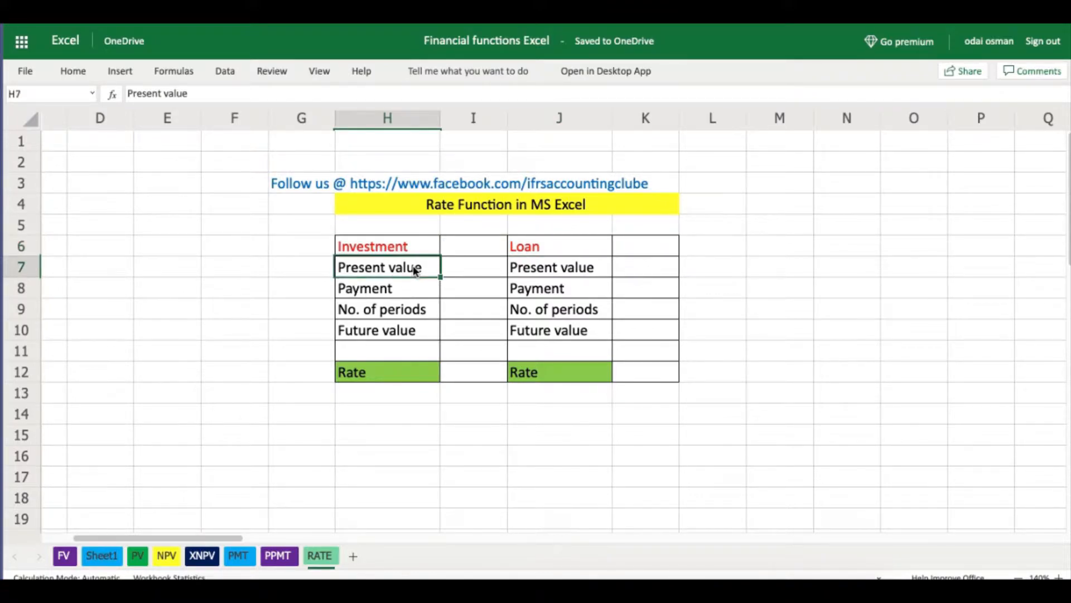
pyautogui.click(400, 293)
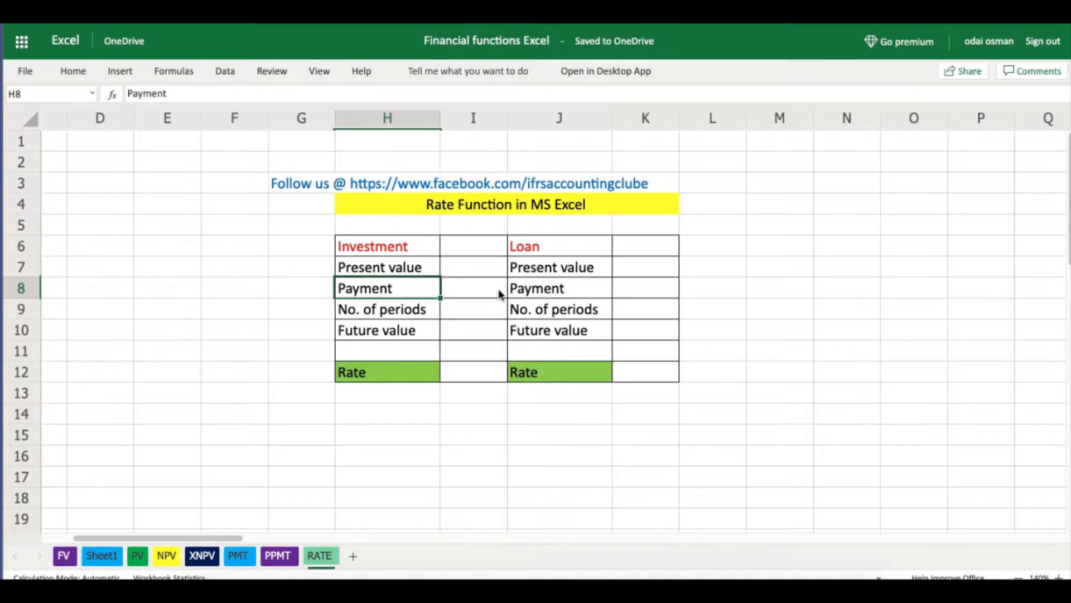
pyautogui.click(390, 312)
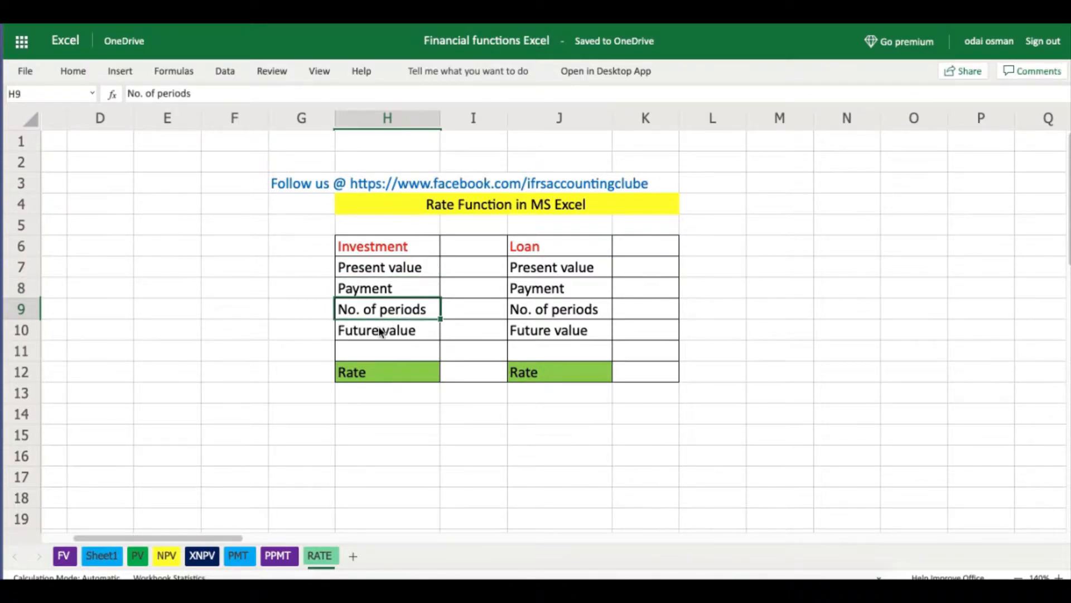
pyautogui.click(381, 333)
pyautogui.click(389, 375)
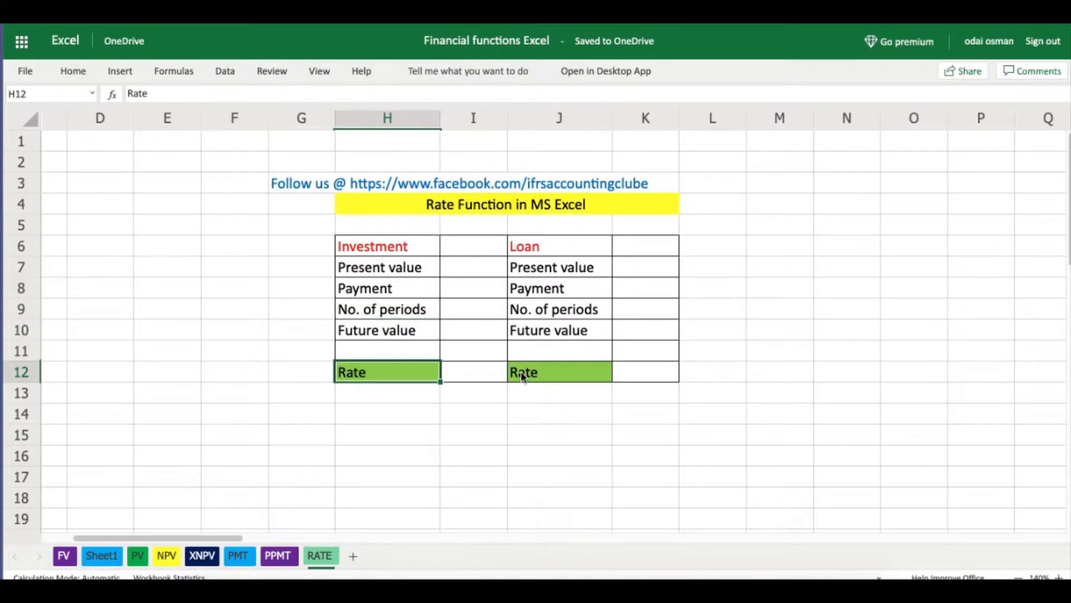
# Review the loan table's inputs from present value through future value and its rate cell.
pyautogui.moveTo(545, 249); pyautogui.dragTo(648, 365)
pyautogui.click(644, 329)
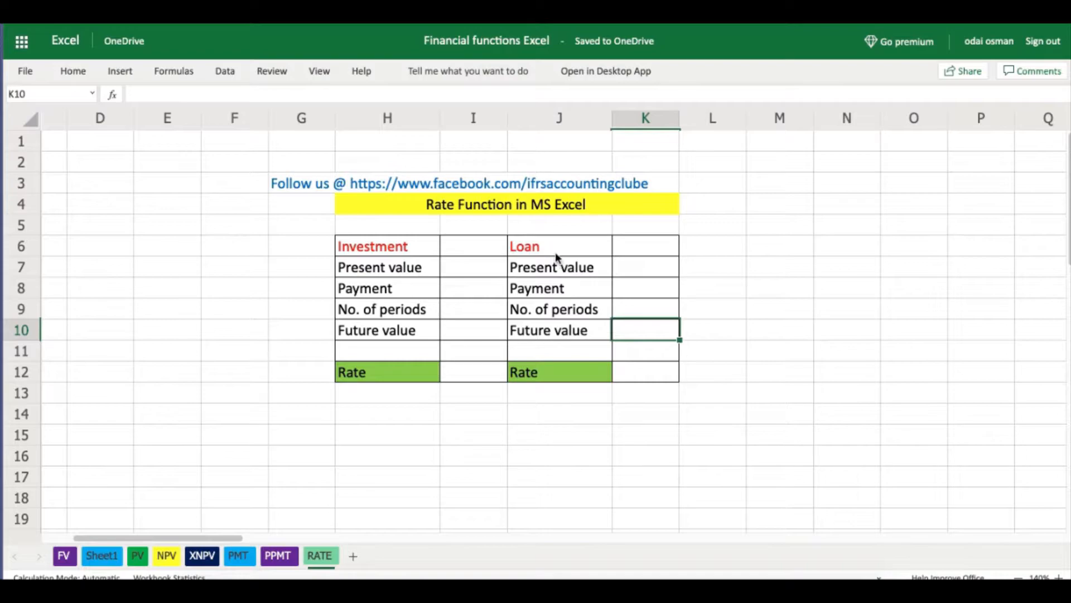
pyautogui.click(557, 254)
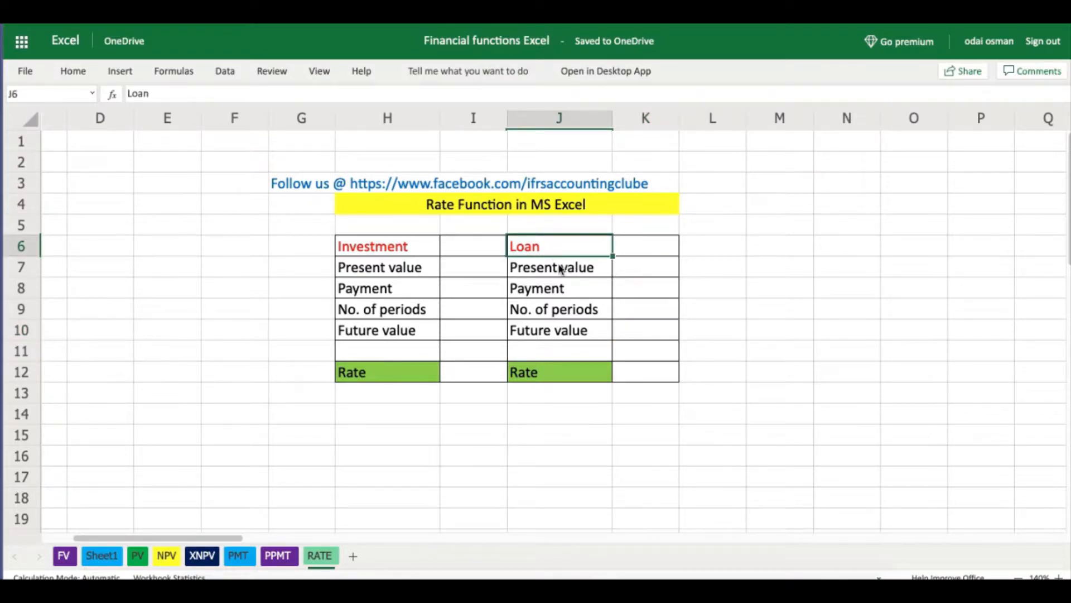
pyautogui.click(558, 271)
pyautogui.click(556, 291)
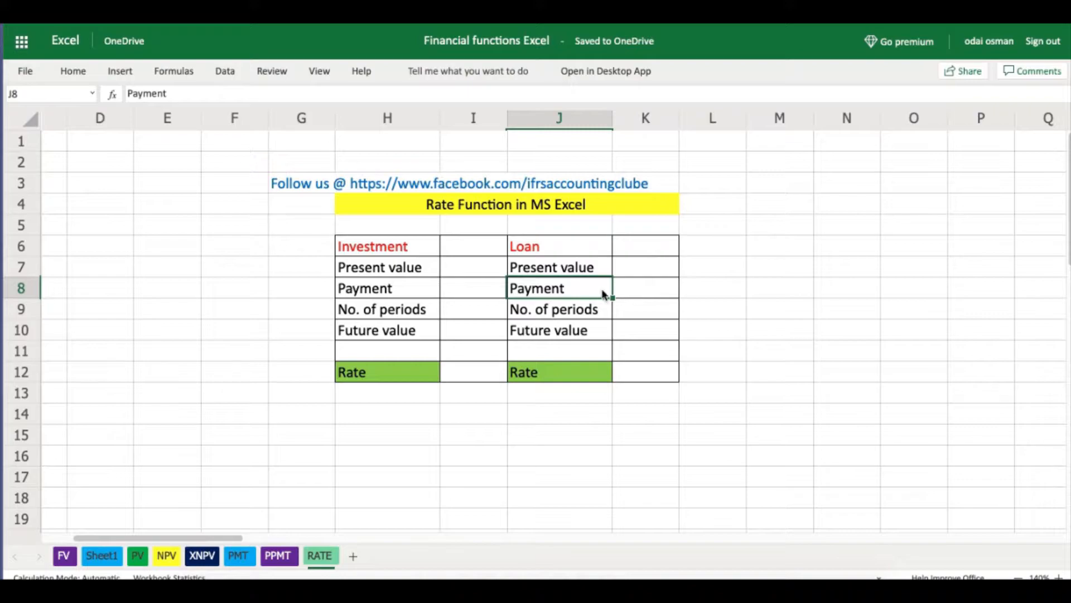
pyautogui.click(557, 310)
pyautogui.click(539, 331)
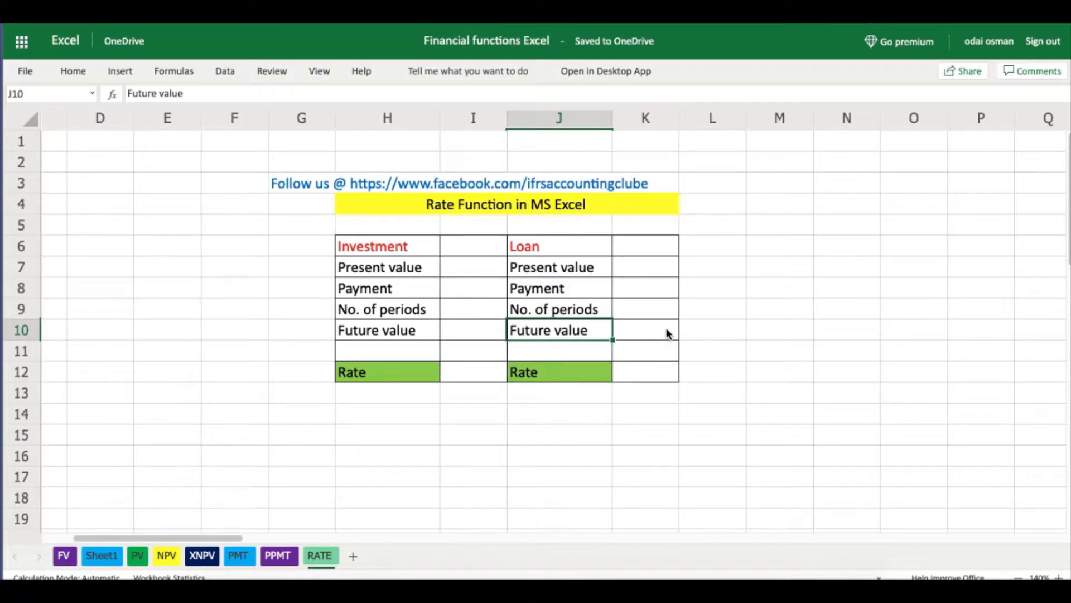
pyautogui.click(541, 373)
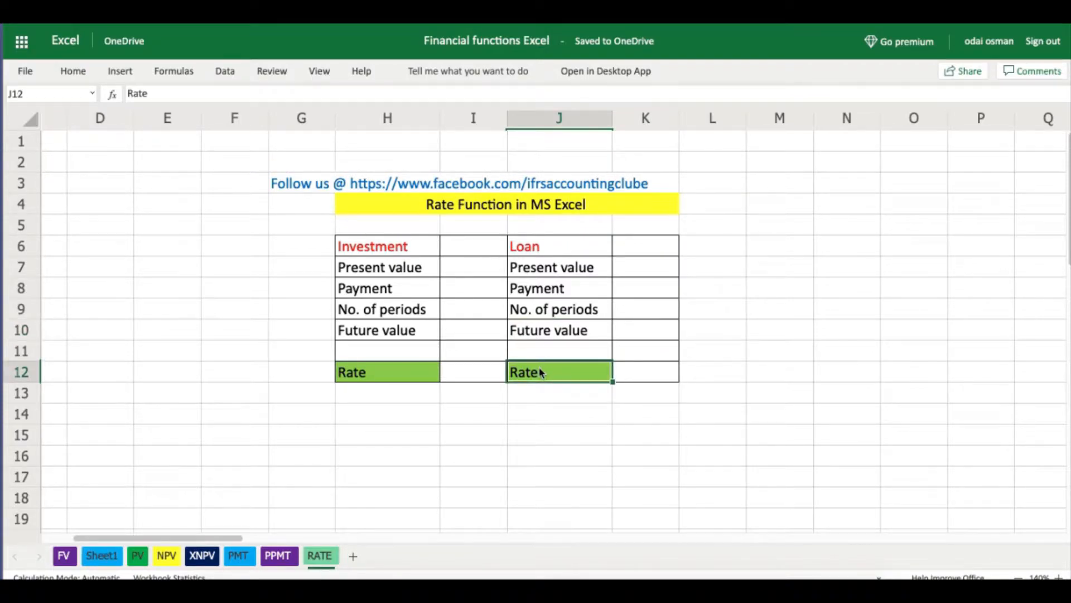
pyautogui.click(649, 371)
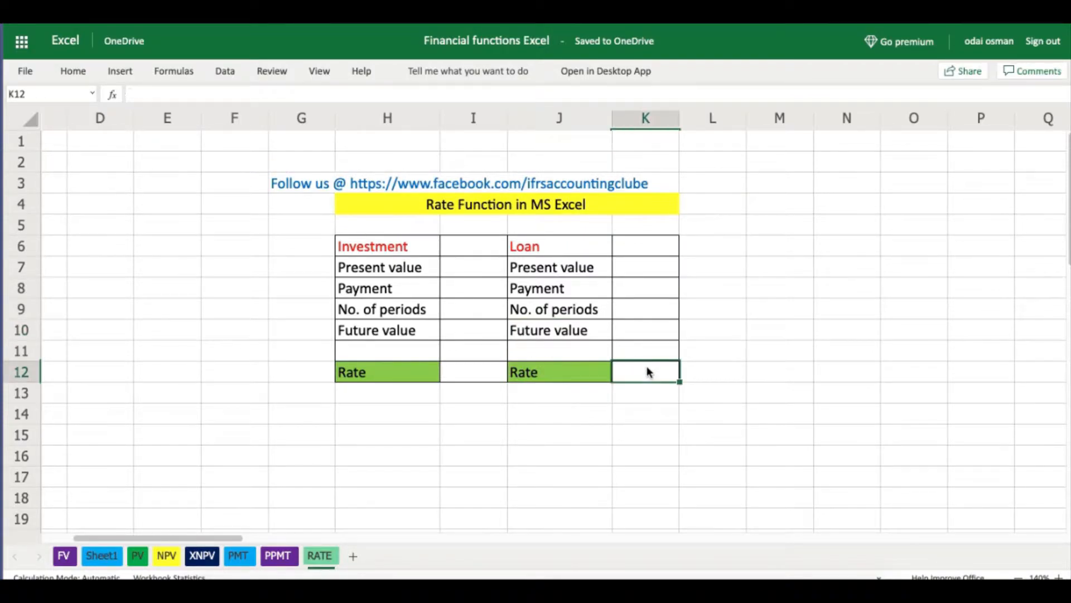
pyautogui.click(471, 249)
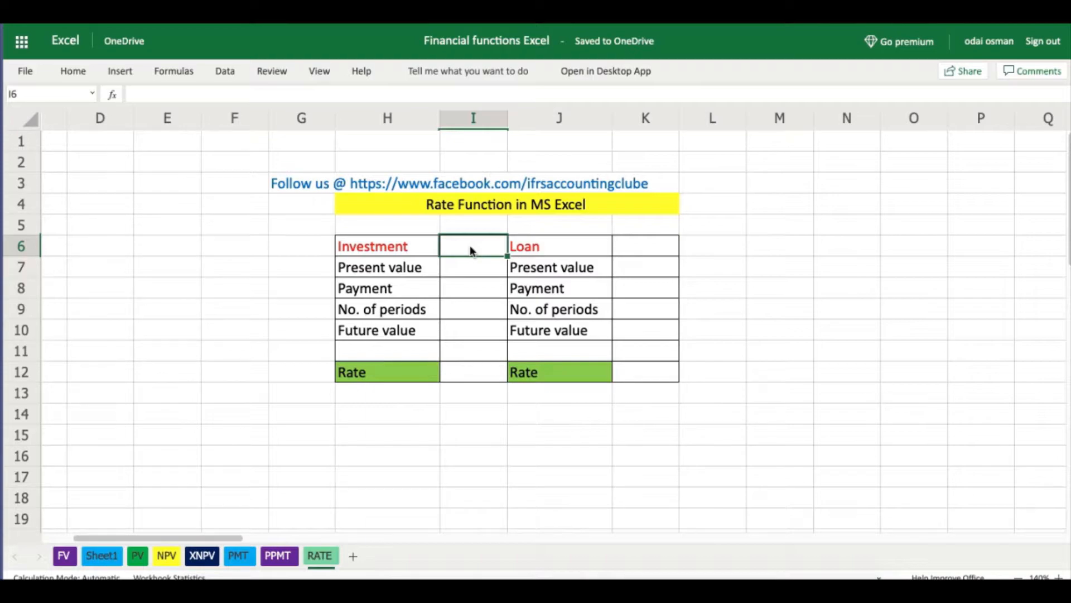
pyautogui.write('-')
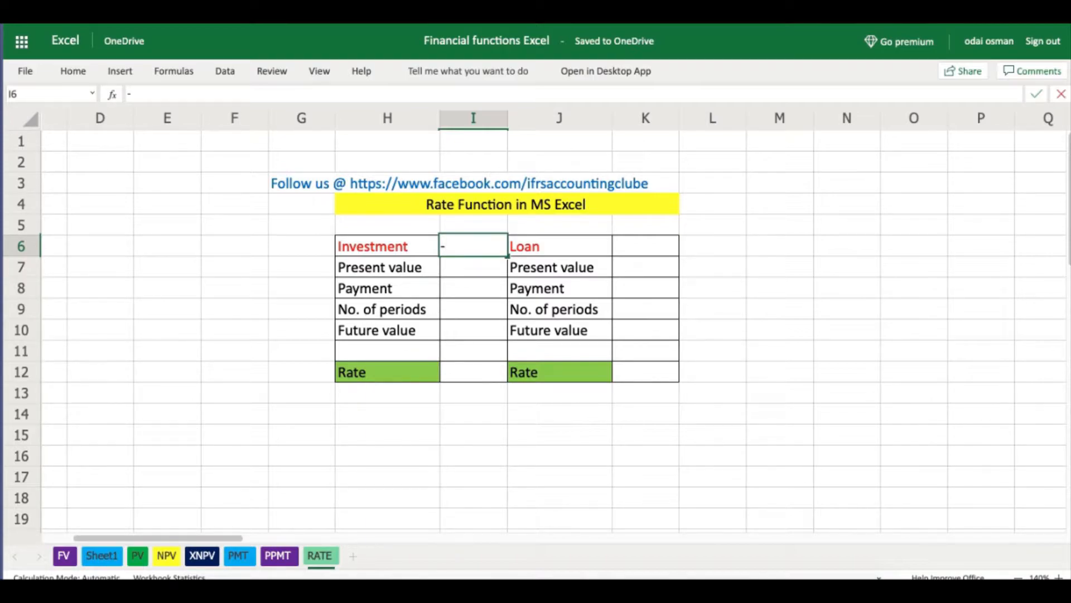
pyautogui.write('5000')
# Enter -5000 as the investment's present value in I7 and 0 as its payment in I8.
pyautogui.click(469, 272)
pyautogui.write('-')
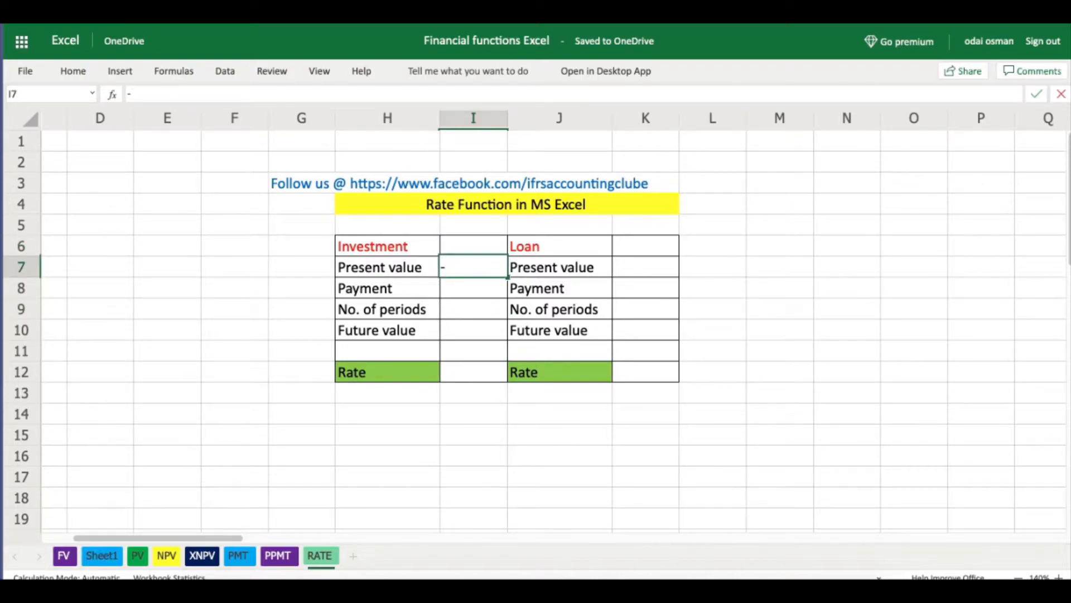
pyautogui.write('5000')
pyautogui.press('Return')
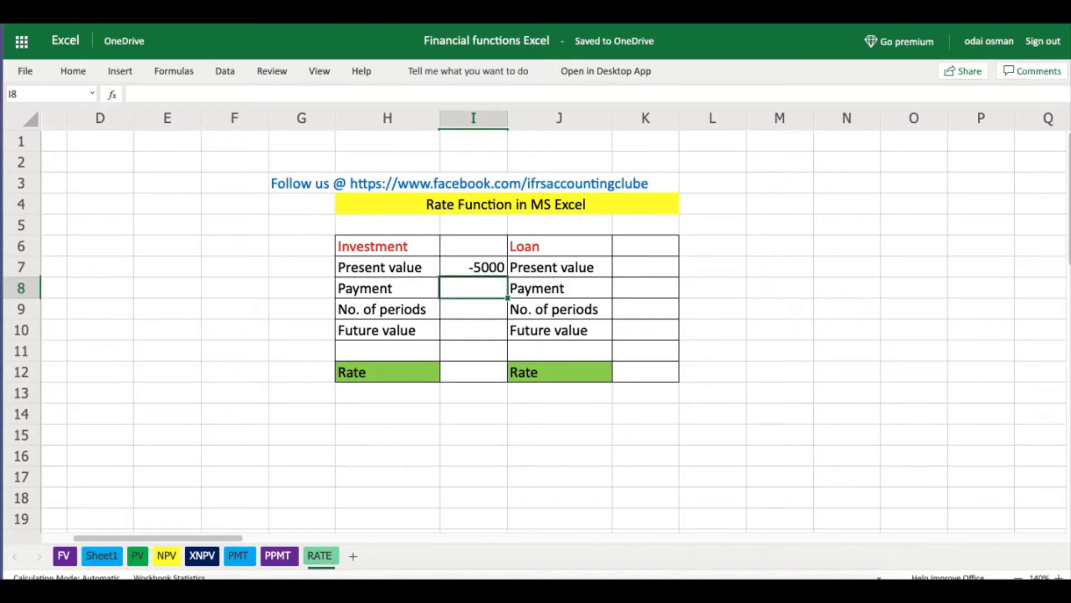
pyautogui.write('0')
pyautogui.press('Return')
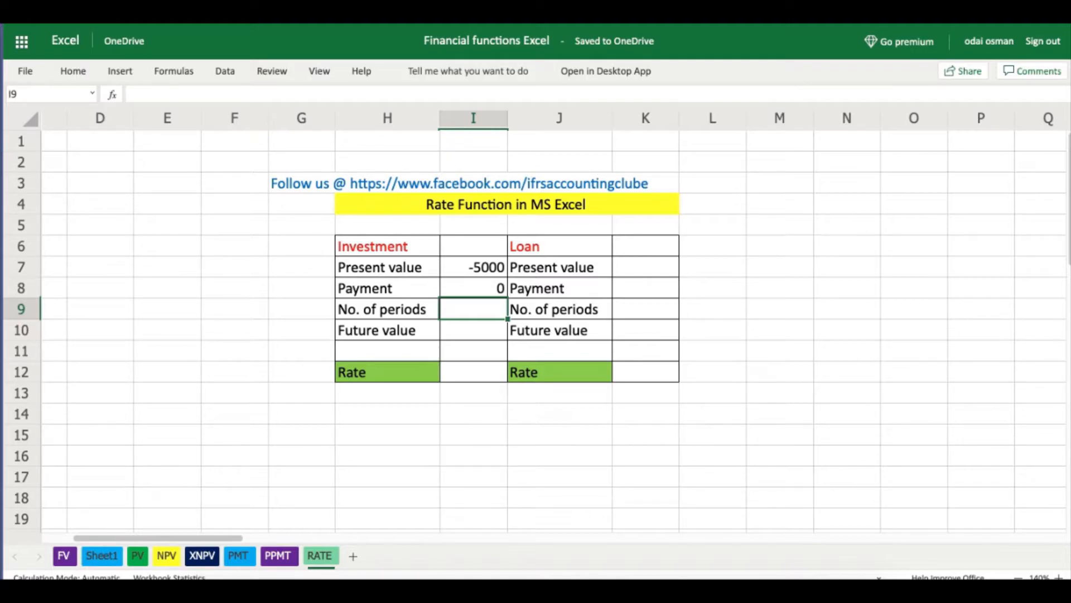
# Enter 24 as the investment's number of periods in I9 and 120000 as its future value in I10.
pyautogui.write('24')
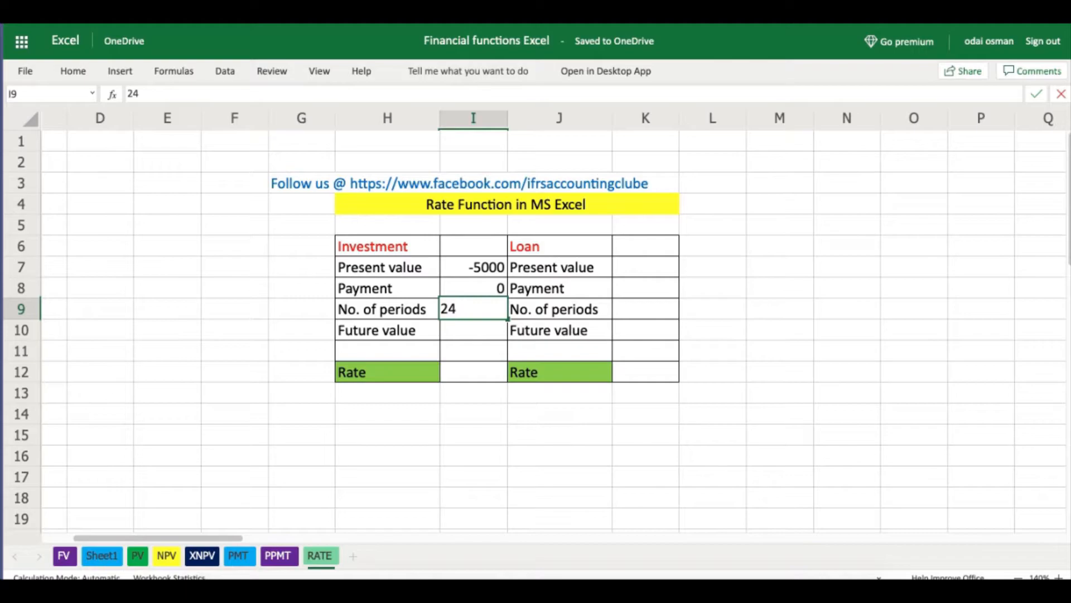
pyautogui.press('Return')
pyautogui.write('120000')
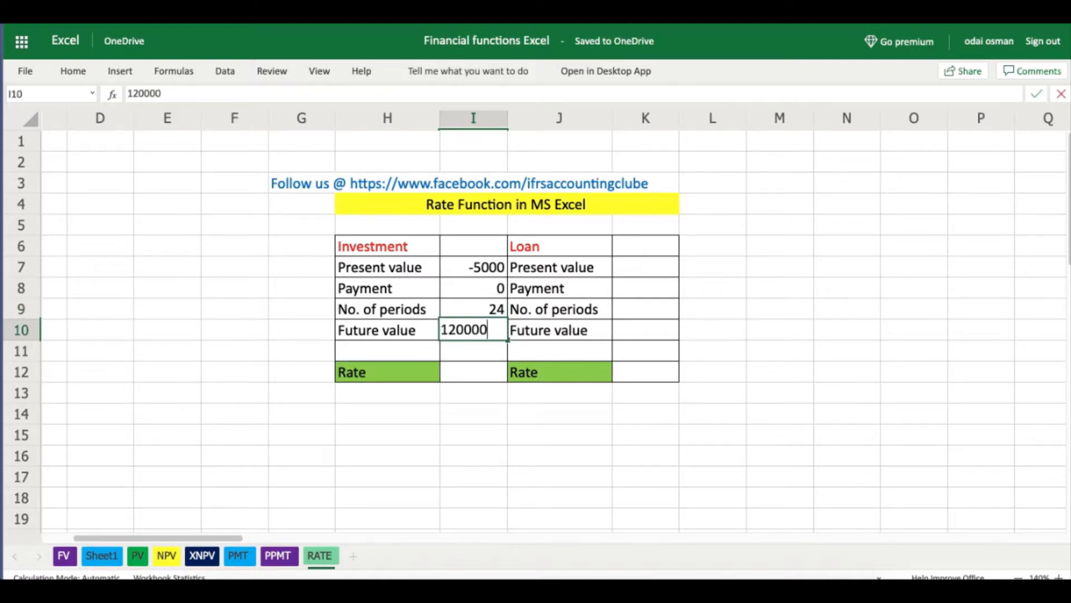
pyautogui.press('Return')
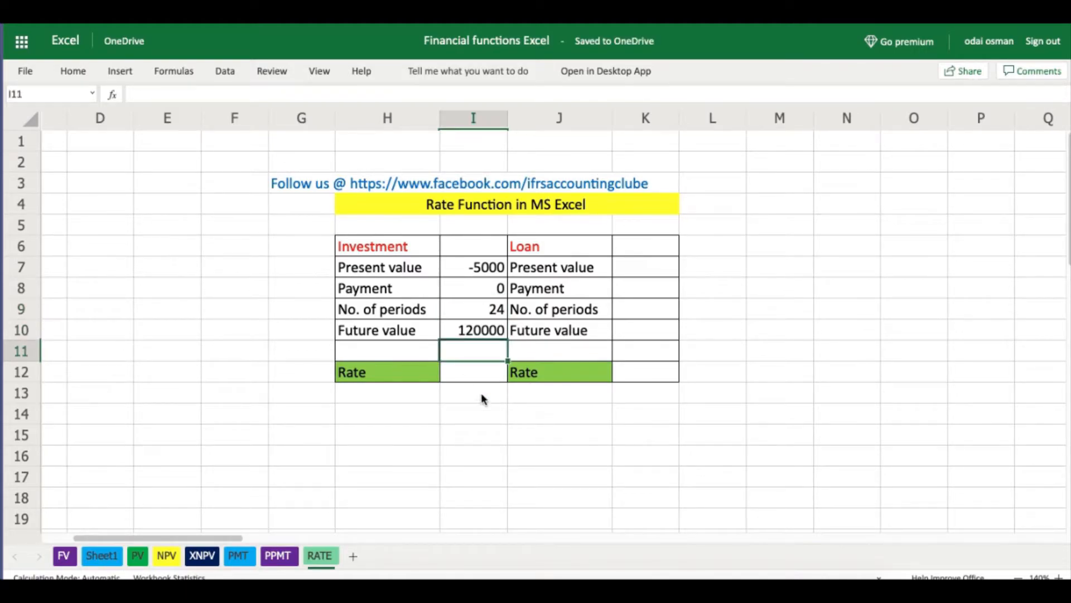
# Begin a RATE formula in the investment's rate cell I12, with I9 as the number of periods and I8 as the payment.
pyautogui.click(481, 411)
pyautogui.click(475, 365)
pyautogui.write('=rat')
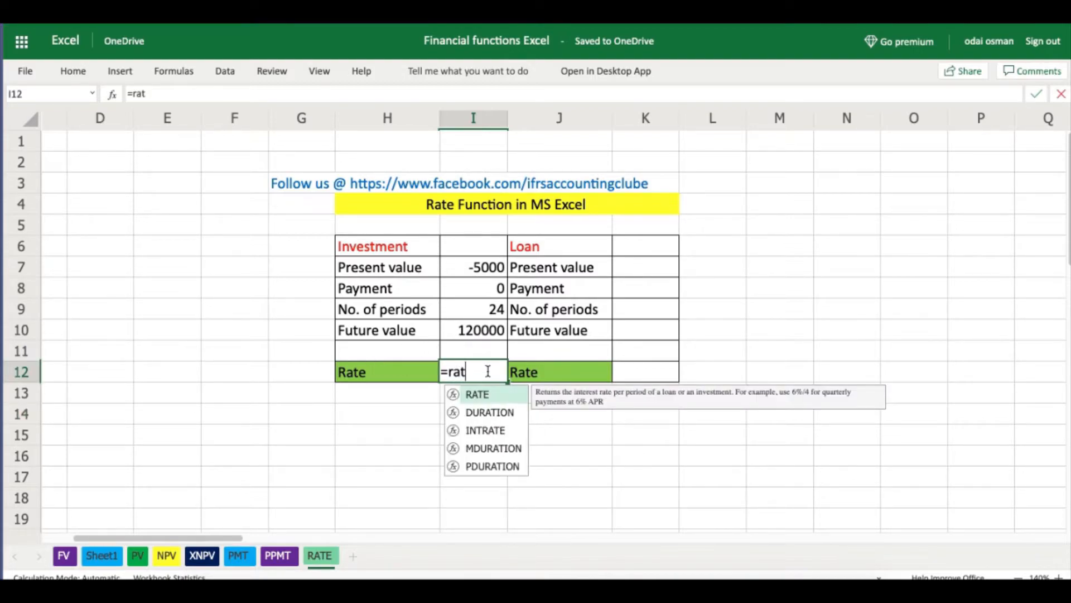
pyautogui.doubleClick(478, 395)
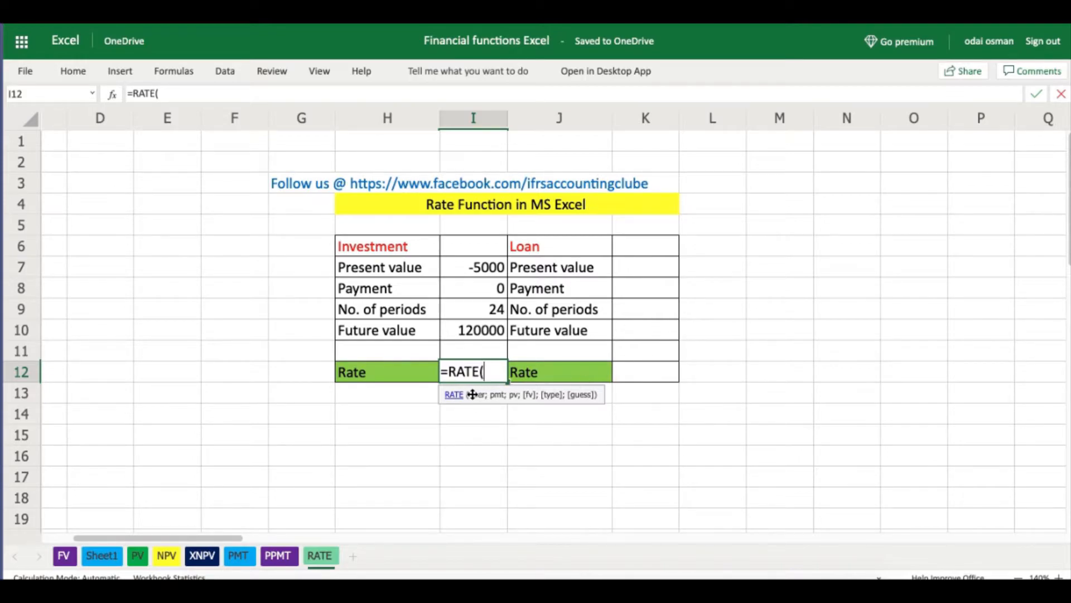
pyautogui.click(486, 310)
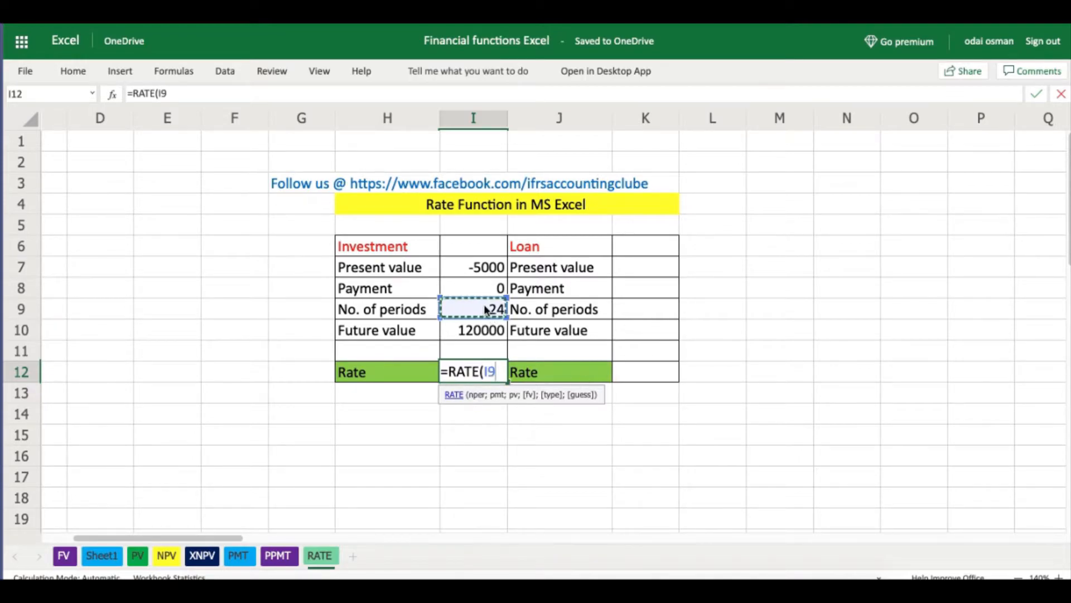
pyautogui.write(',')
pyautogui.press('BackSpace')
pyautogui.write(';')
pyautogui.click(489, 288)
pyautogui.write(';')
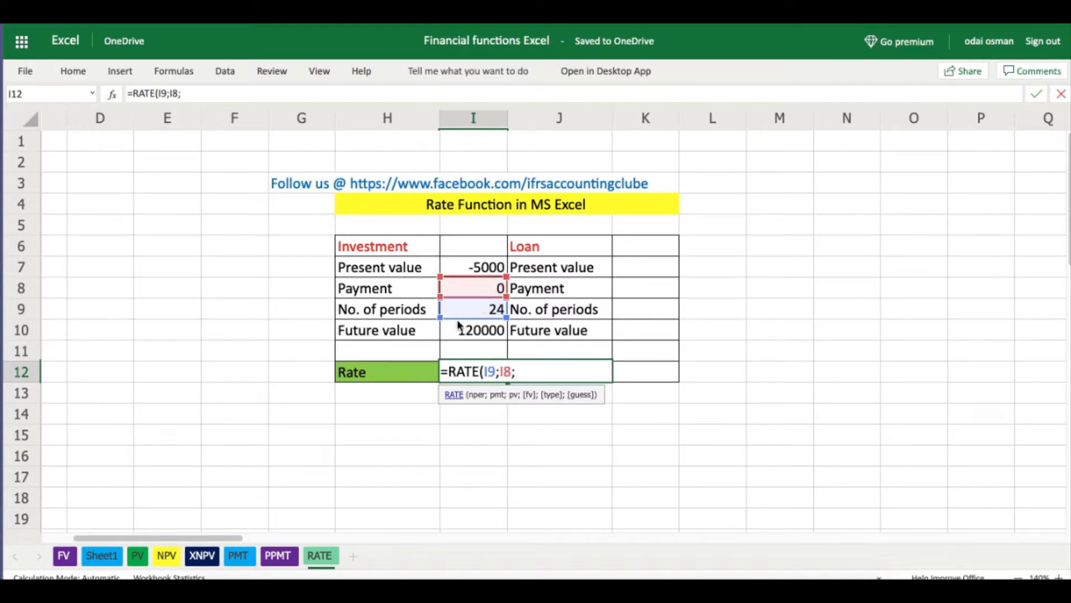
# Complete the RATE formula with I7 as present value, I10 as future value and 0 as the payment type.
pyautogui.click(474, 268)
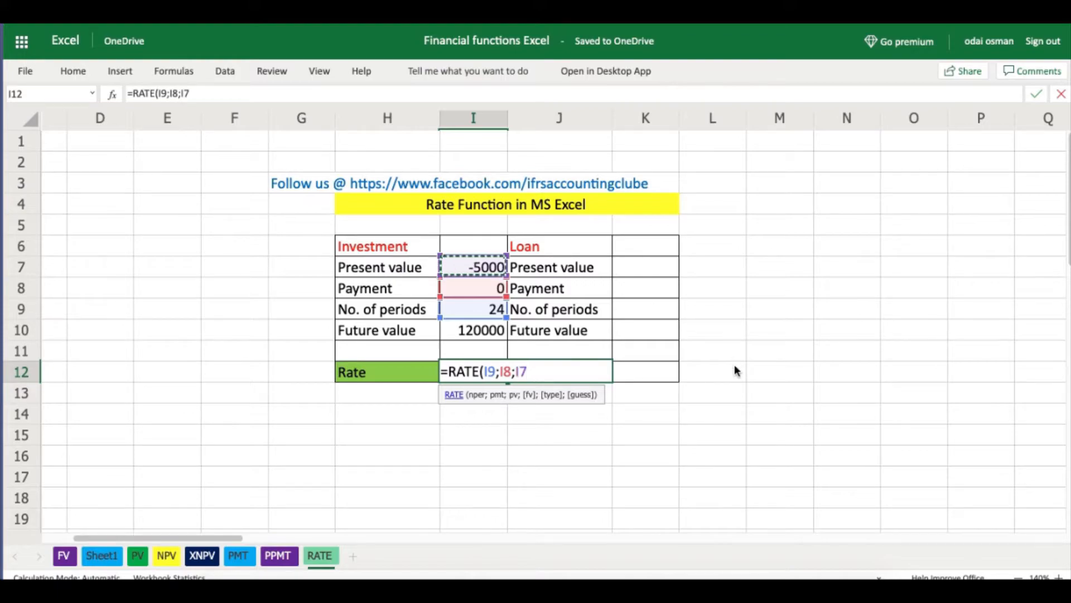
pyautogui.write(';')
pyautogui.click(475, 332)
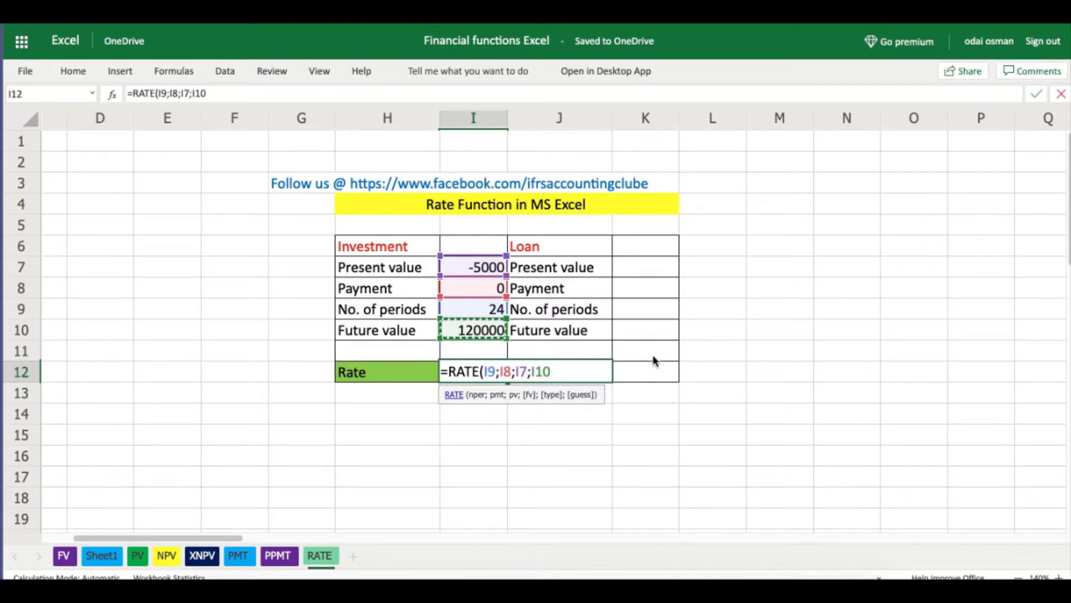
pyautogui.write(';')
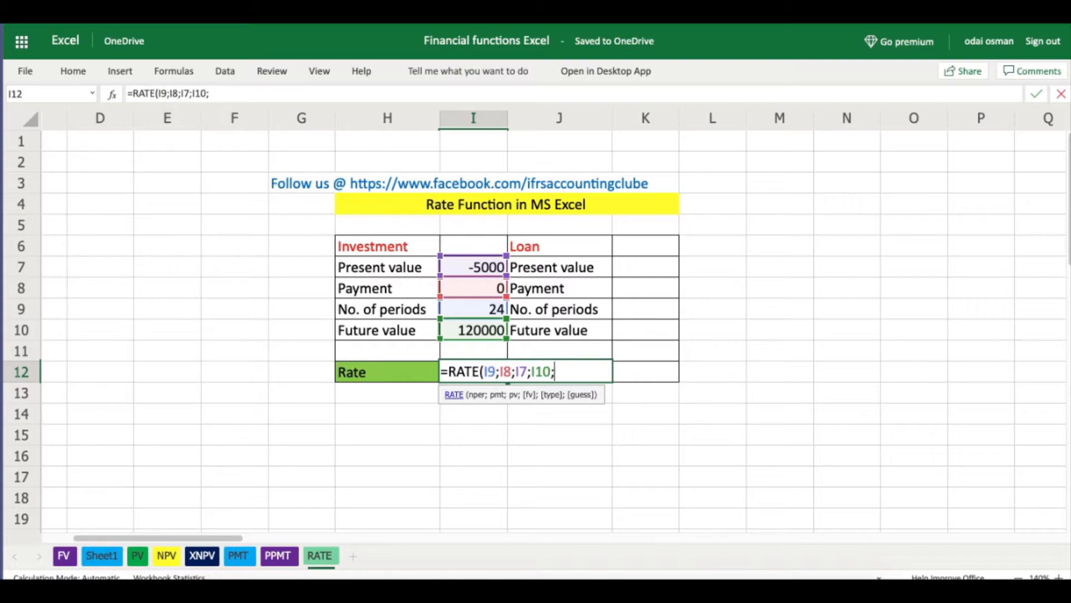
pyautogui.write('0)')
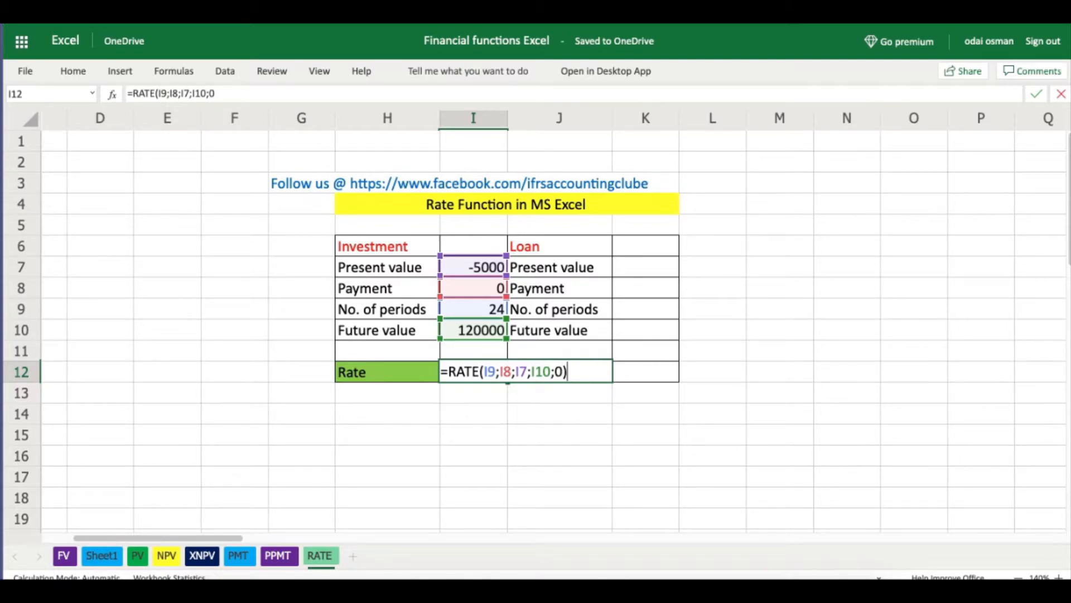
pyautogui.press('Return')
pyautogui.click(593, 429)
pyautogui.click(472, 375)
pyautogui.click(484, 416)
pyautogui.click(487, 379)
pyautogui.click(481, 423)
pyautogui.click(476, 377)
# Change the investment's future value in I10 to 12000.
pyautogui.click(473, 329)
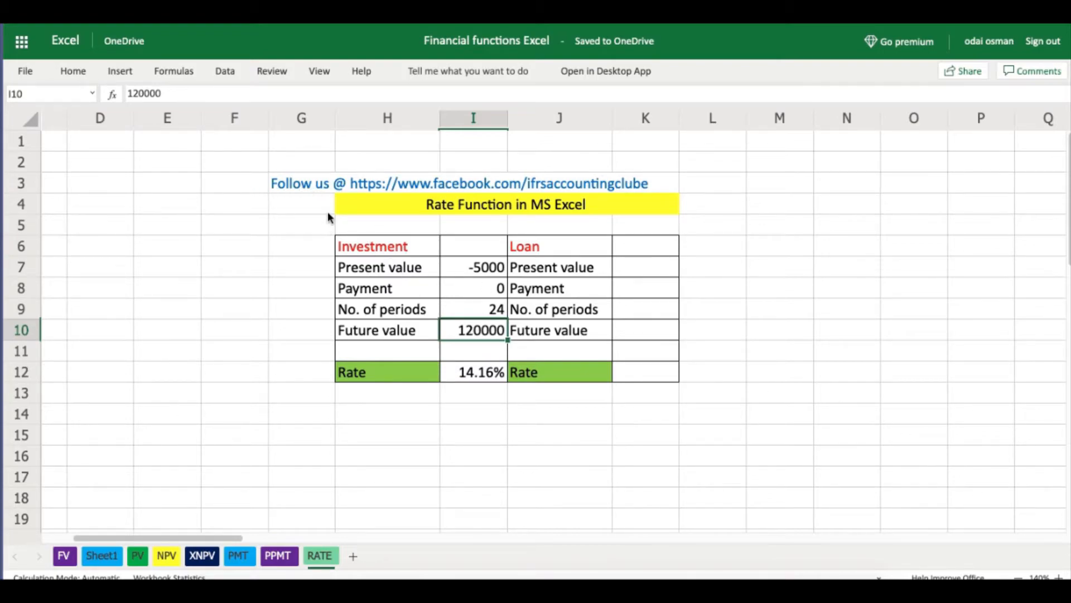
pyautogui.click(170, 92)
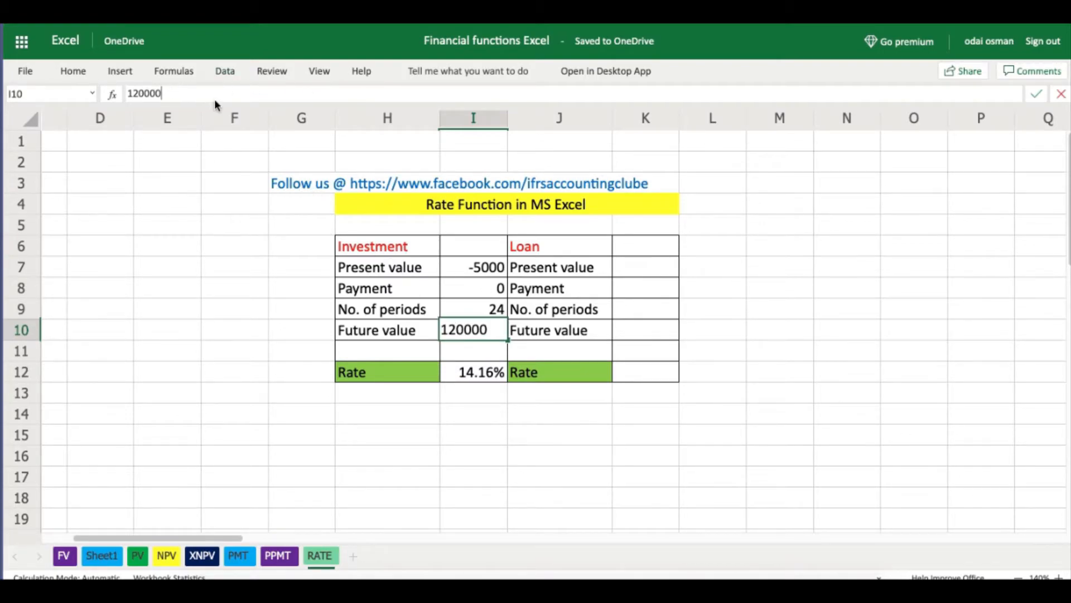
pyautogui.press('BackSpace')
pyautogui.press('Return')
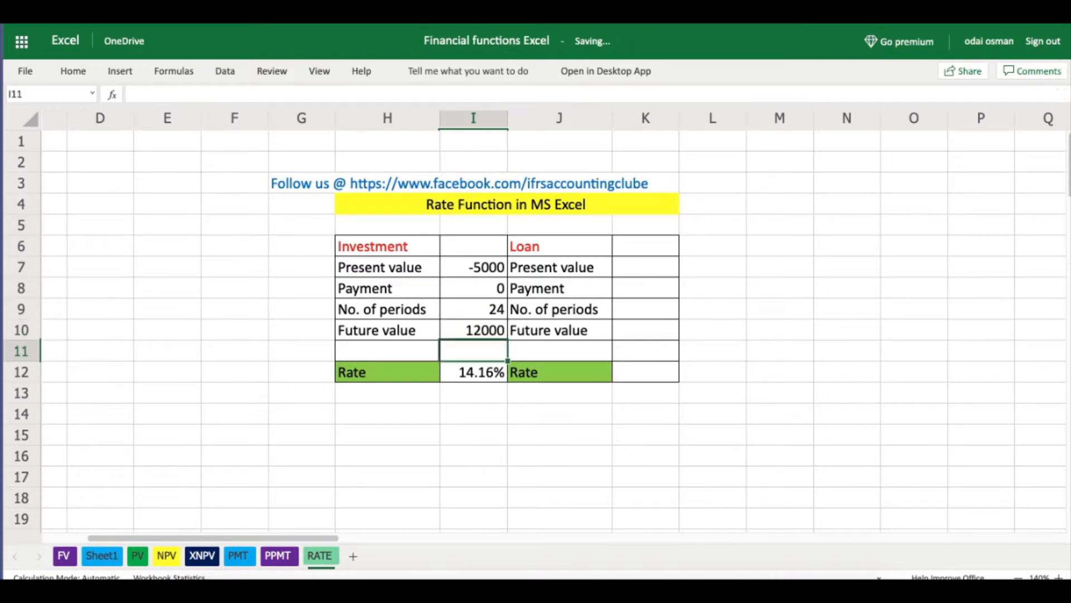
# Set the investment's future value in I10 back to 120000.
pyautogui.click(475, 329)
pyautogui.click(166, 92)
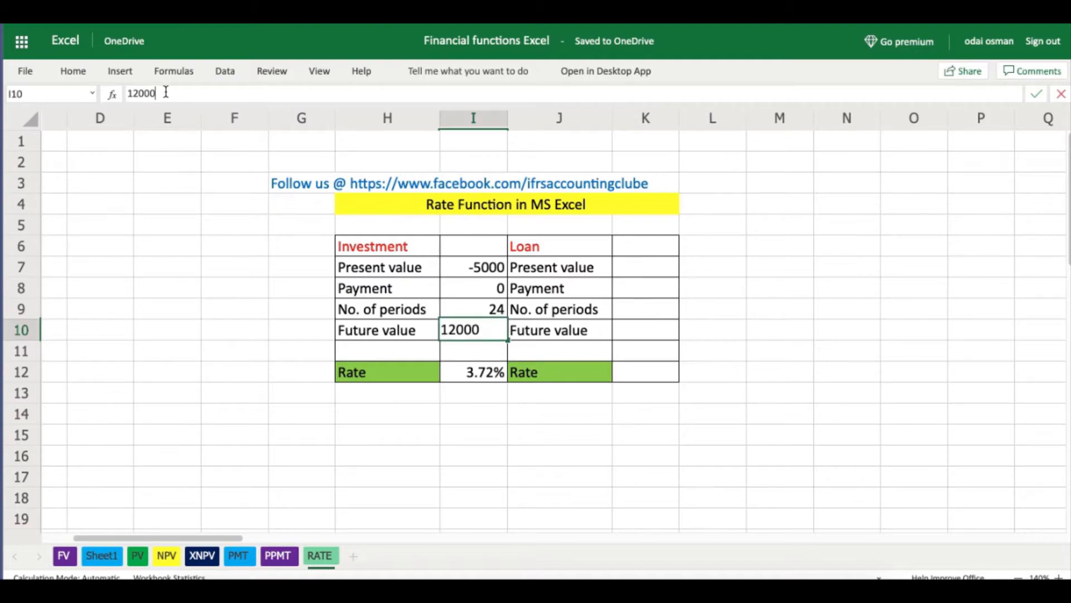
pyautogui.write('0')
pyautogui.press('Return')
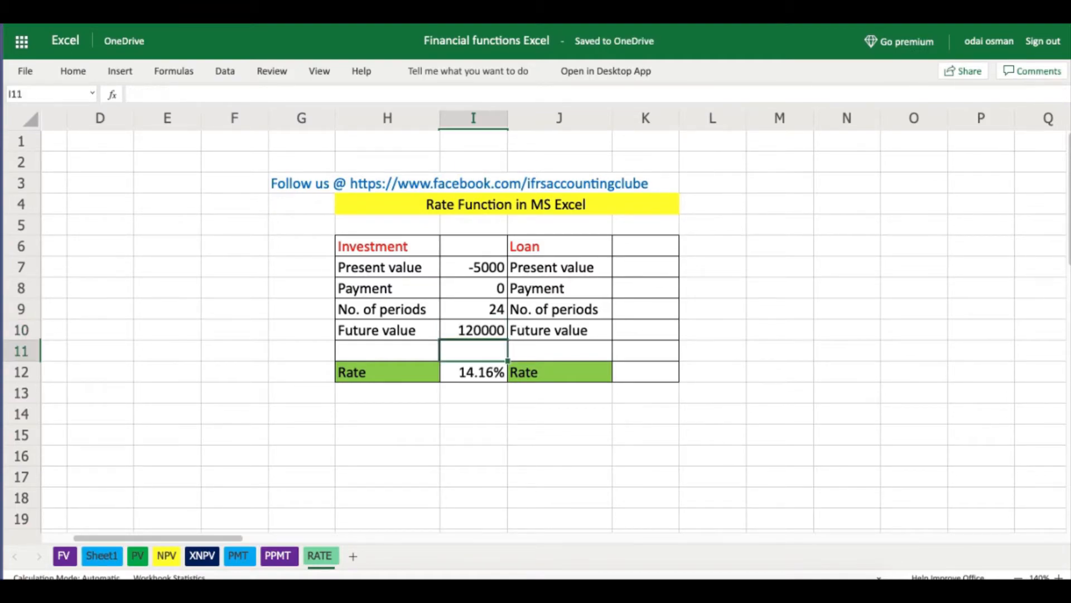
pyautogui.click(462, 331)
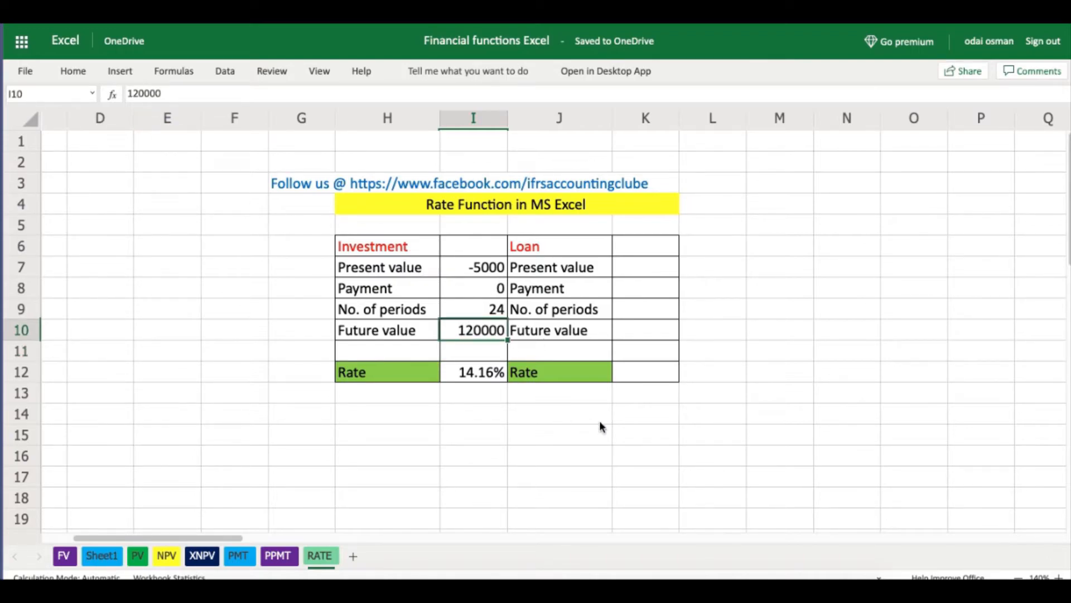
pyautogui.click(474, 413)
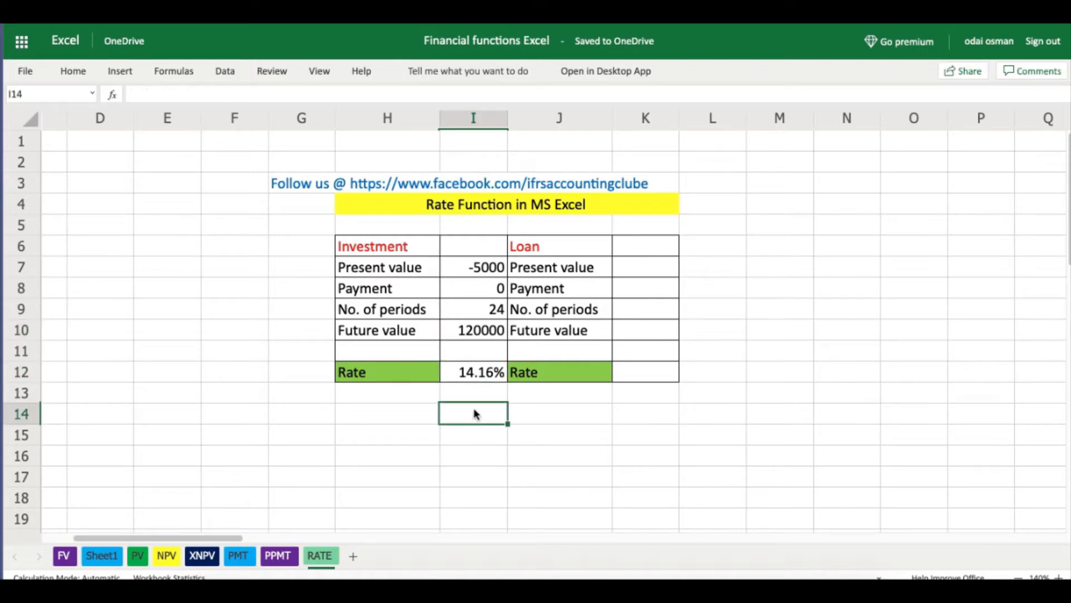
pyautogui.click(470, 378)
pyautogui.click(474, 437)
pyautogui.click(466, 379)
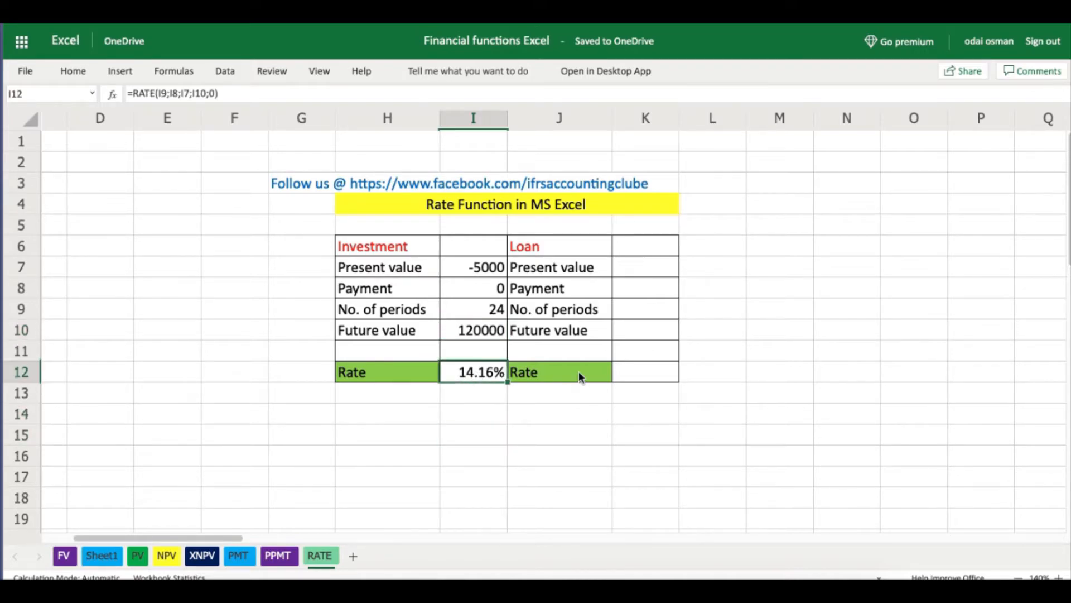
# Enter the loan's present value of 6000 in K7 and its payment of -500 in K8.
pyautogui.click(653, 272)
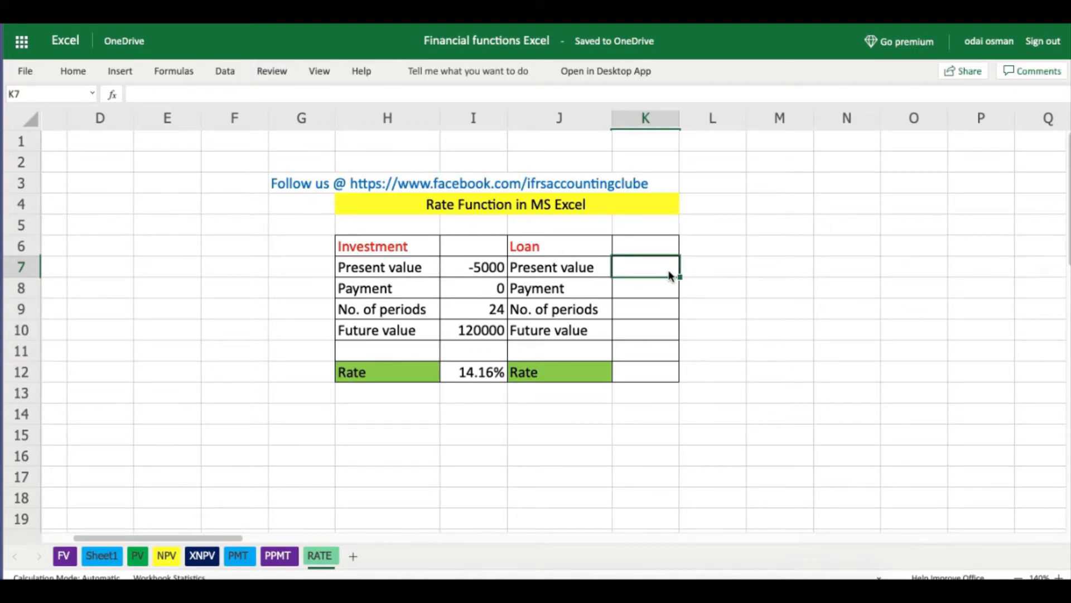
pyautogui.write('6000')
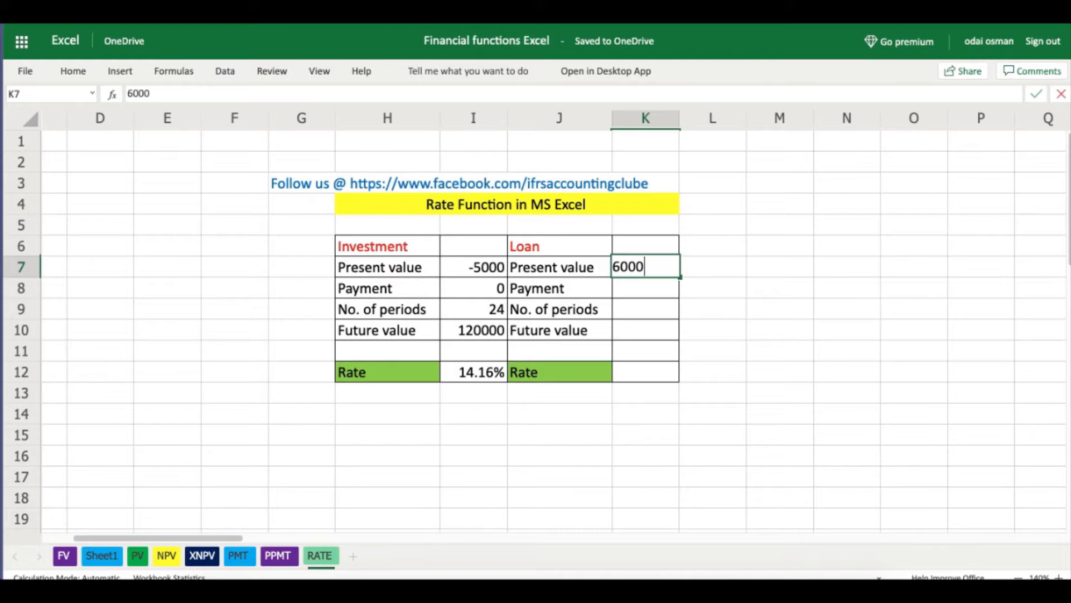
pyautogui.press('Return')
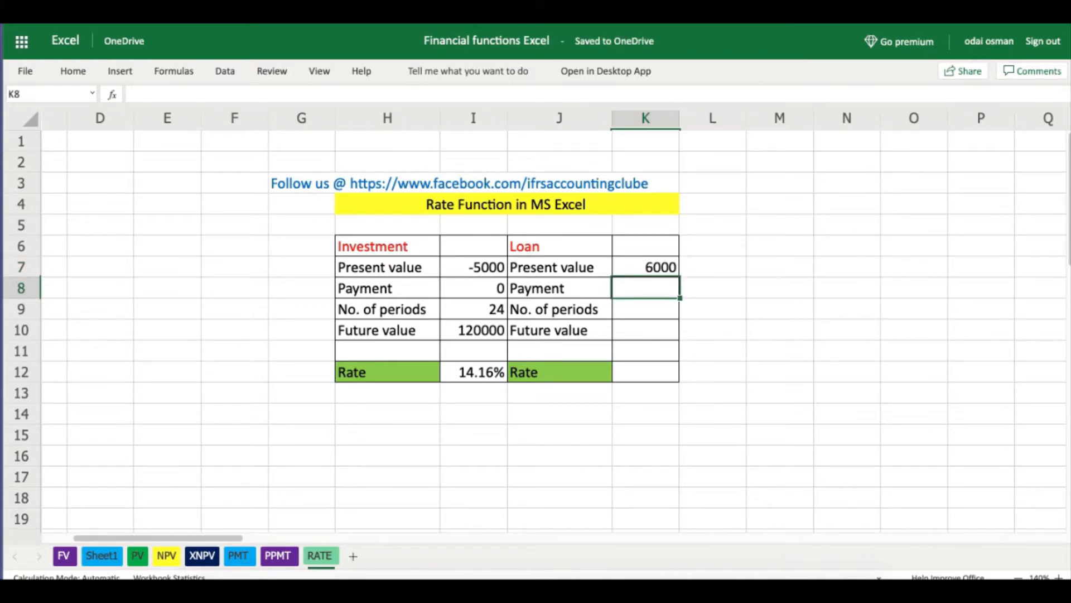
pyautogui.write('-')
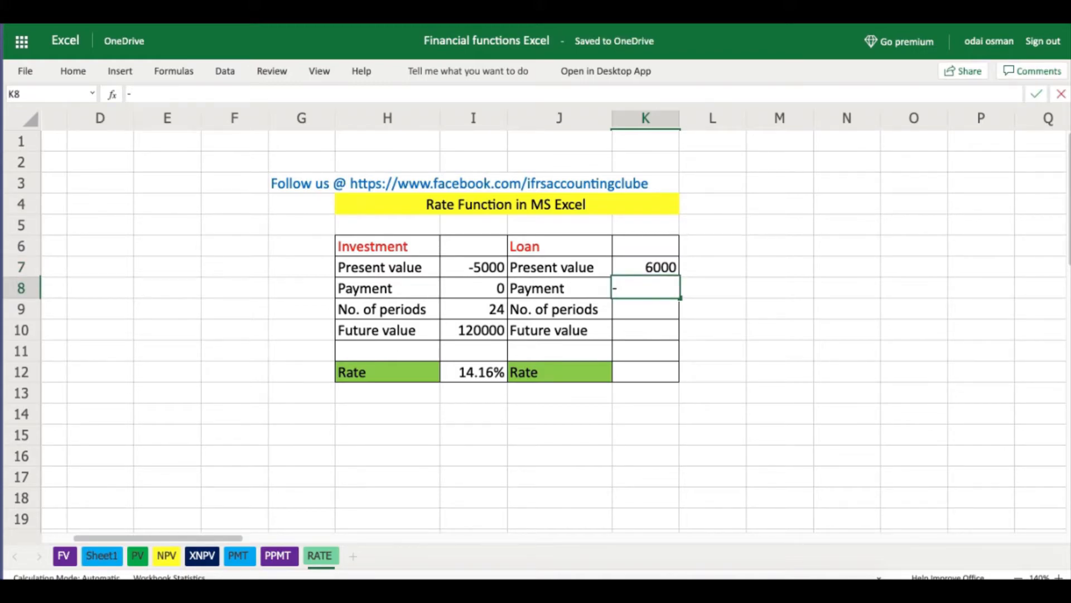
pyautogui.write('500')
pyautogui.press('Return')
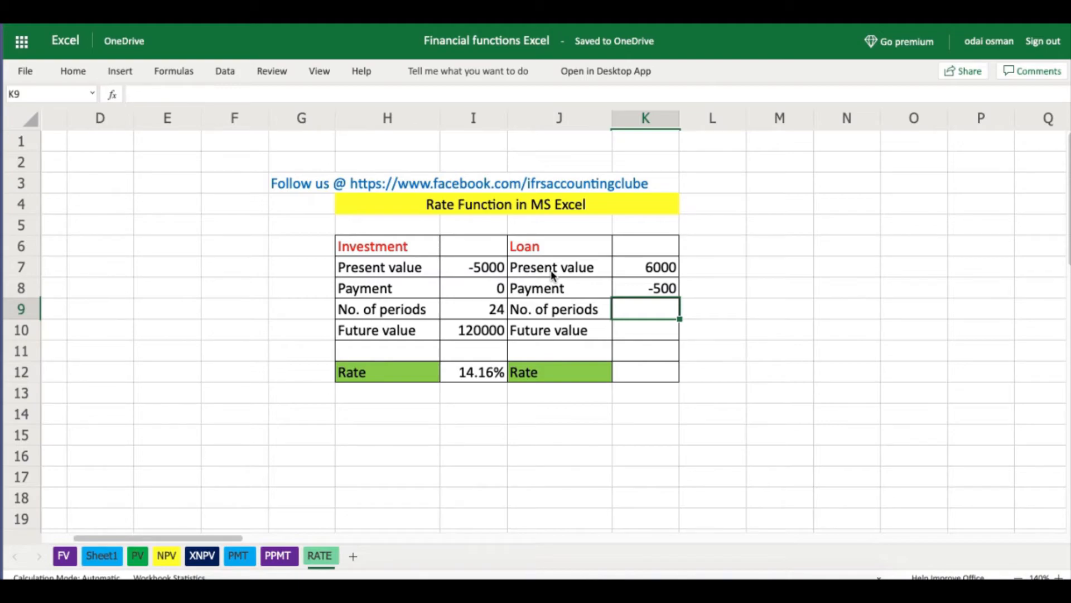
# Enter 5 as the loan's number of periods in K9 and 0 as its future value in K10.
pyautogui.write('5')
pyautogui.press('Return')
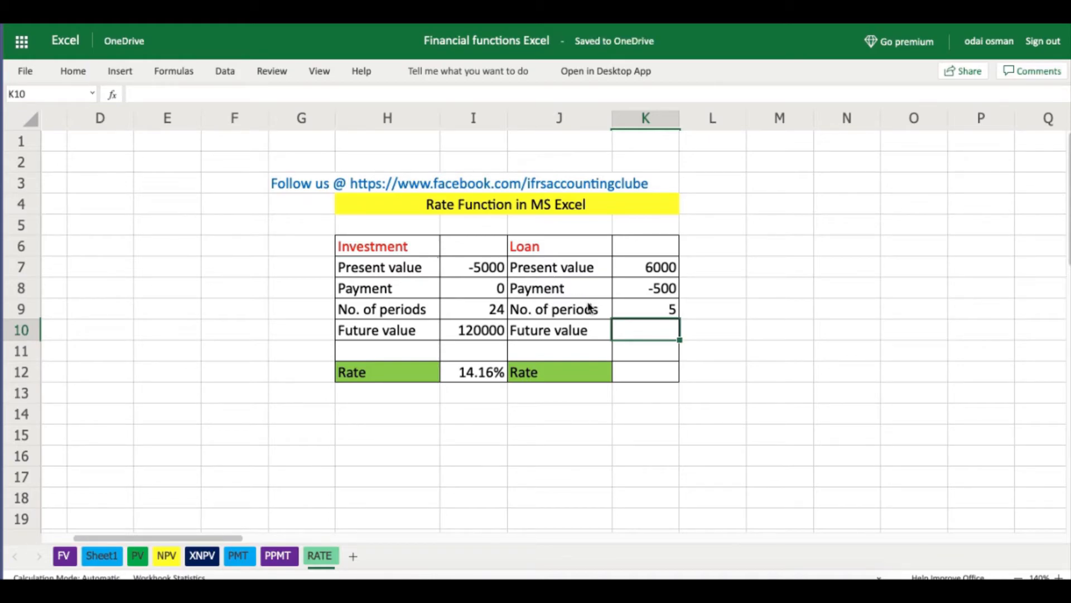
pyautogui.write('0')
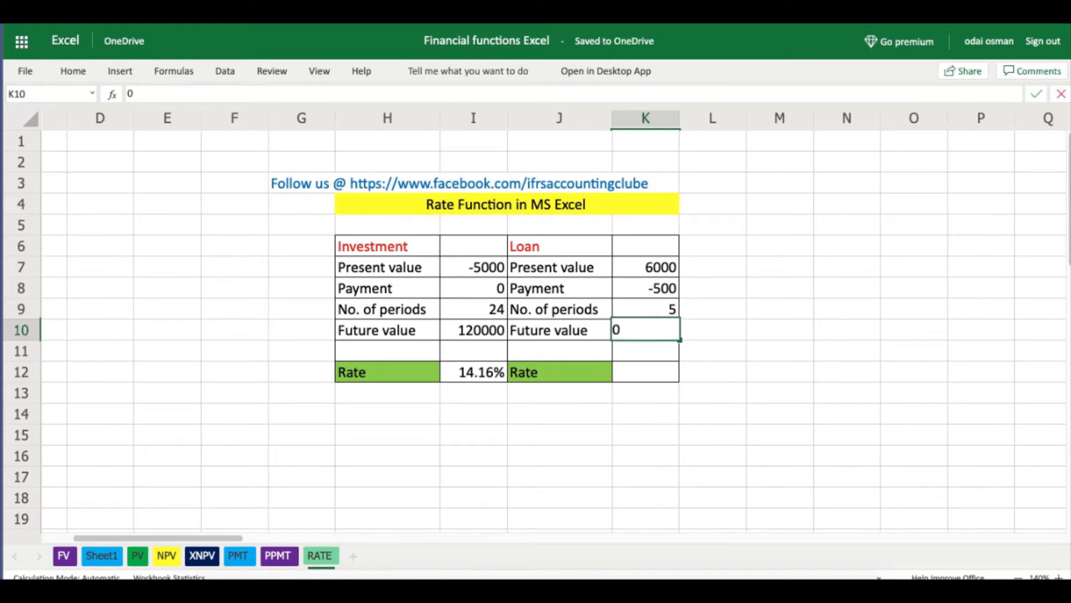
pyautogui.press('Return')
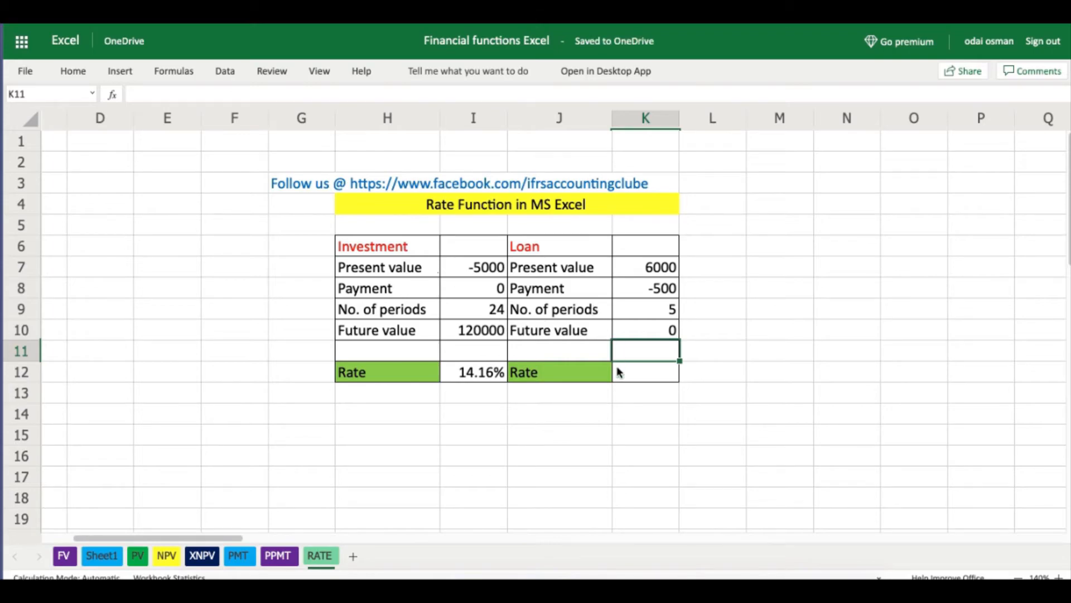
# Begin a RATE formula in the loan's rate cell K12, with K9 as the number of periods and K8 as the payment.
pyautogui.click(634, 394)
pyautogui.click(649, 376)
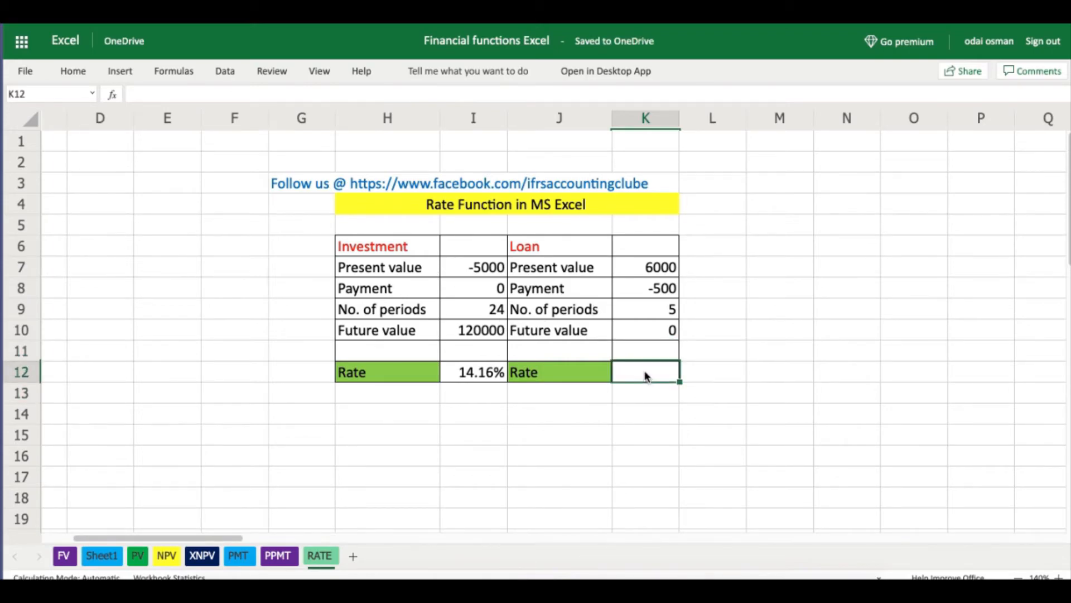
pyautogui.write('=rat')
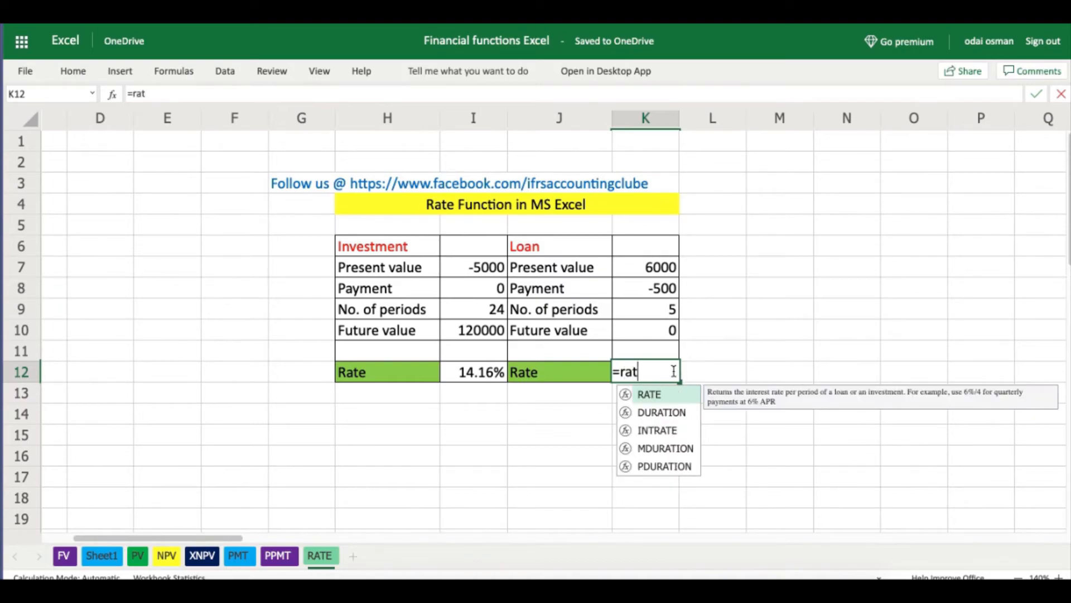
pyautogui.click(677, 395)
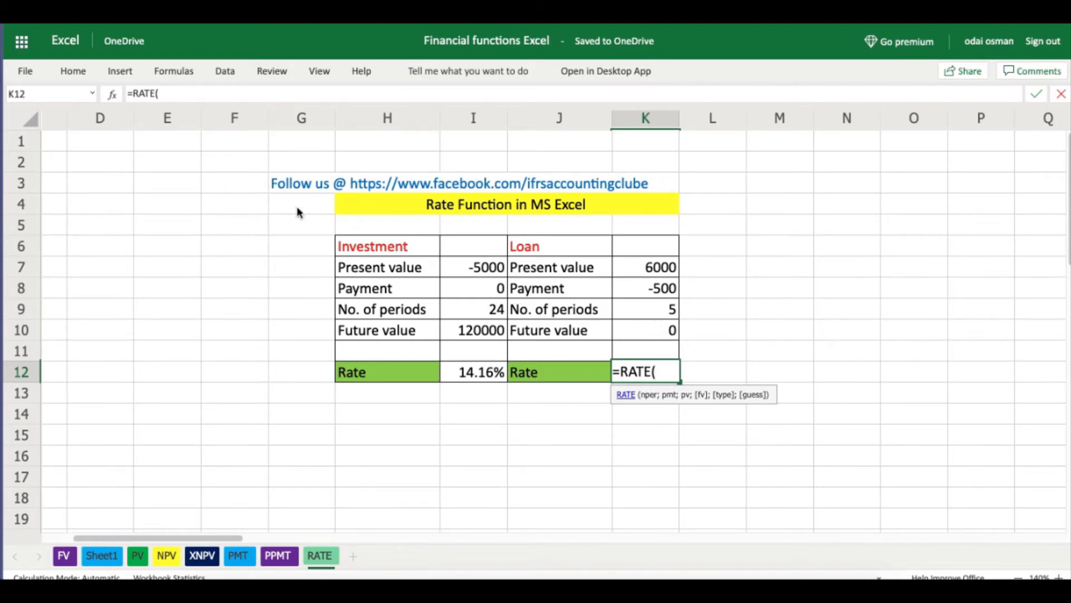
pyautogui.click(656, 306)
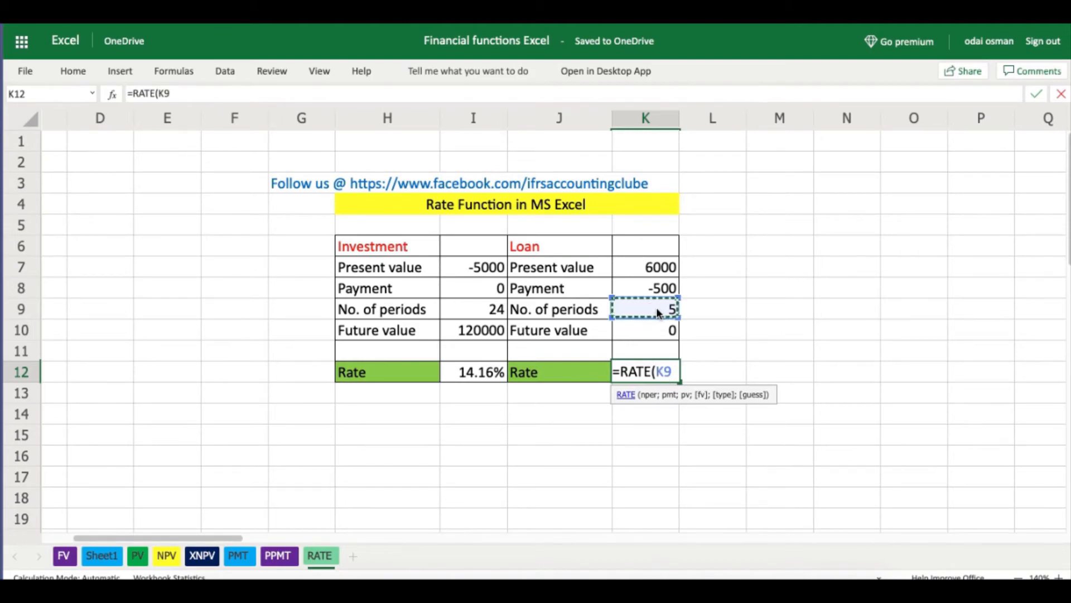
pyautogui.write(';')
pyautogui.click(642, 288)
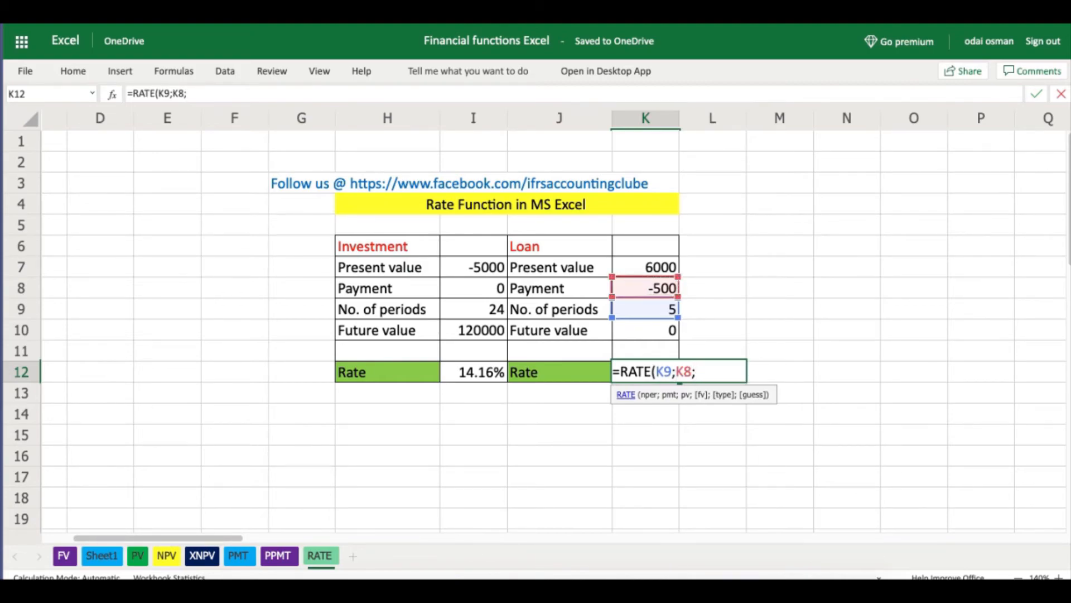
# Complete the loan's RATE formula with K7 as present value, K10 as future value and 0 as the payment type.
pyautogui.click(636, 262)
pyautogui.write(';')
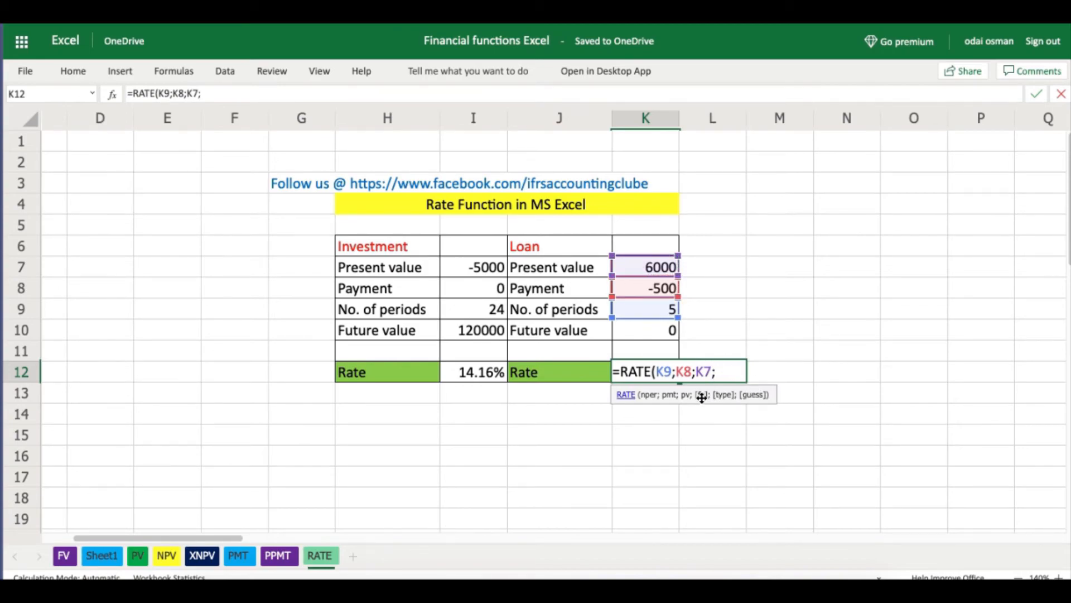
pyautogui.click(654, 334)
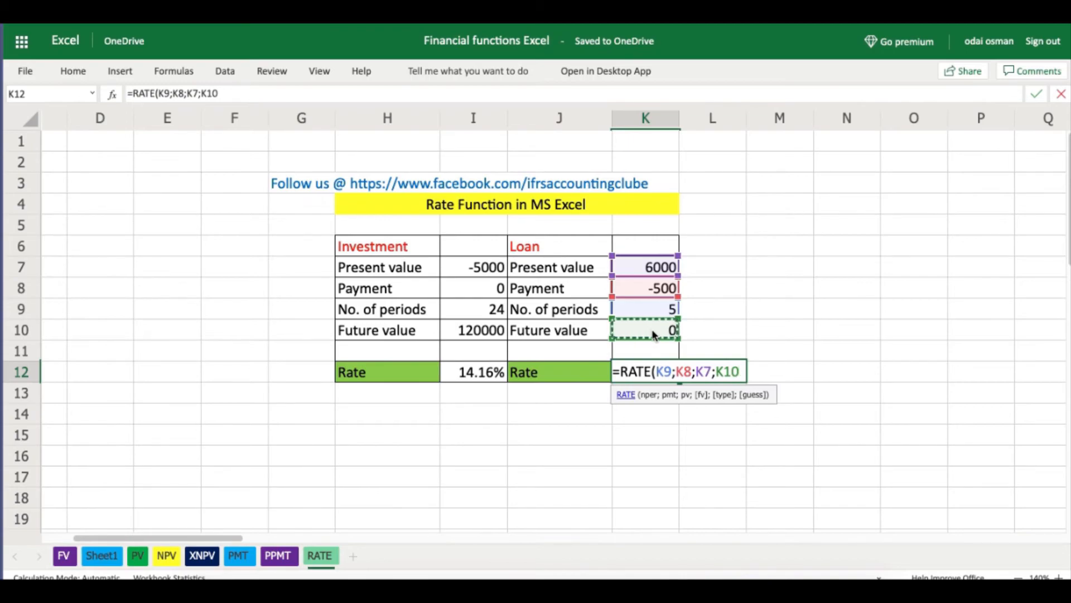
pyautogui.write(';')
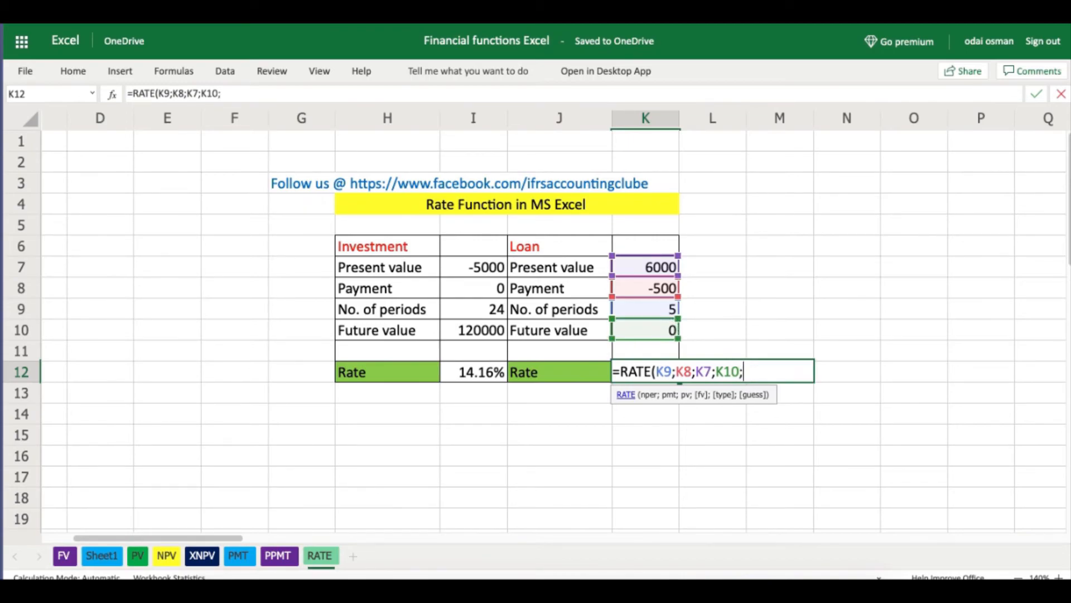
pyautogui.write('0)')
pyautogui.press('Return')
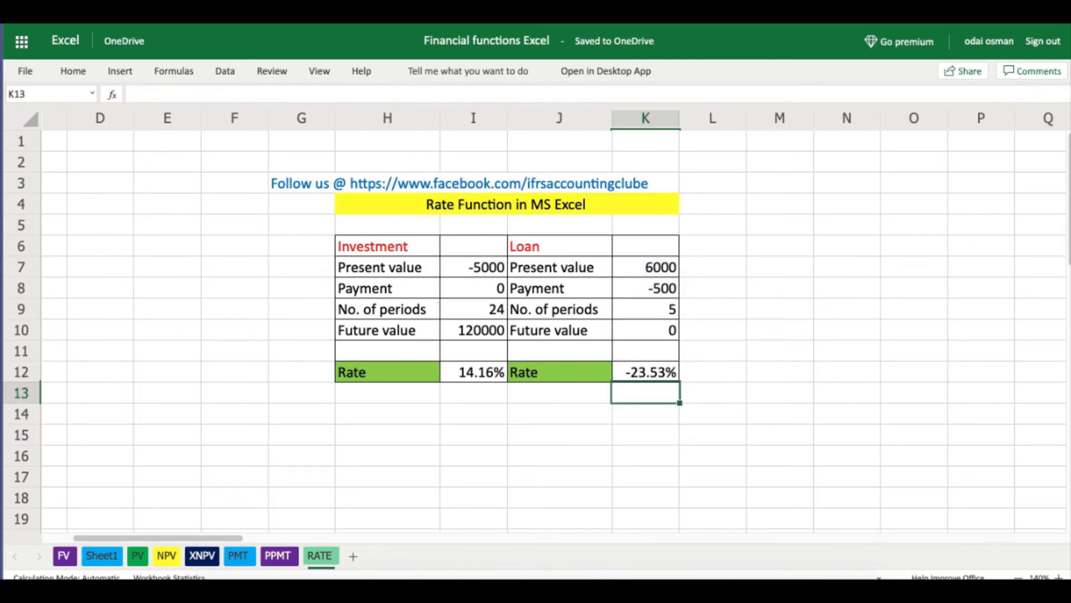
# Compare the RATE formulas and results for the loan in K12 and the investment in I12.
pyautogui.click(713, 413)
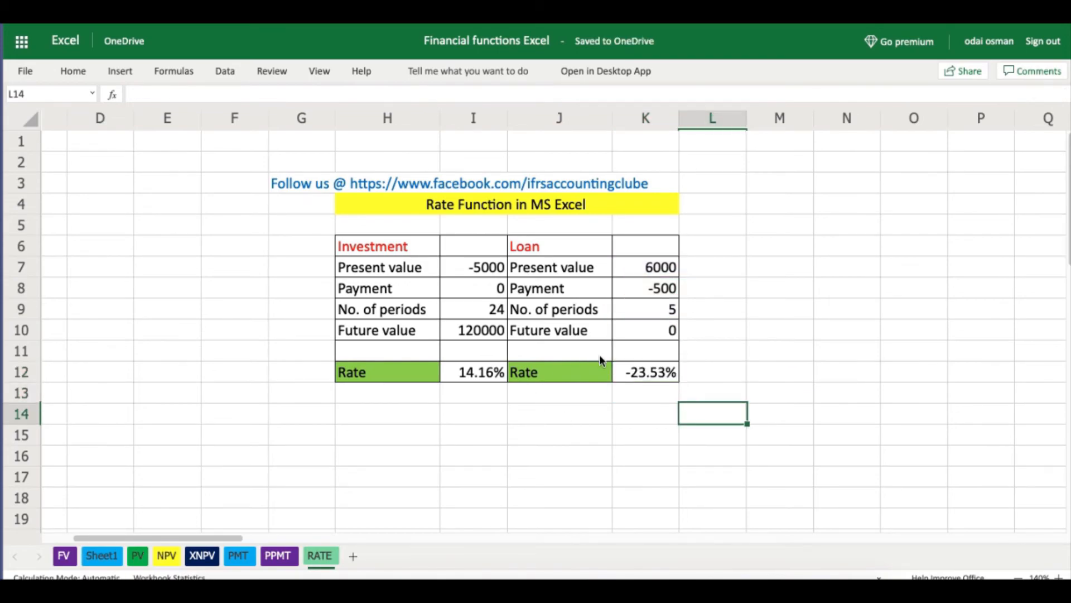
pyautogui.click(655, 374)
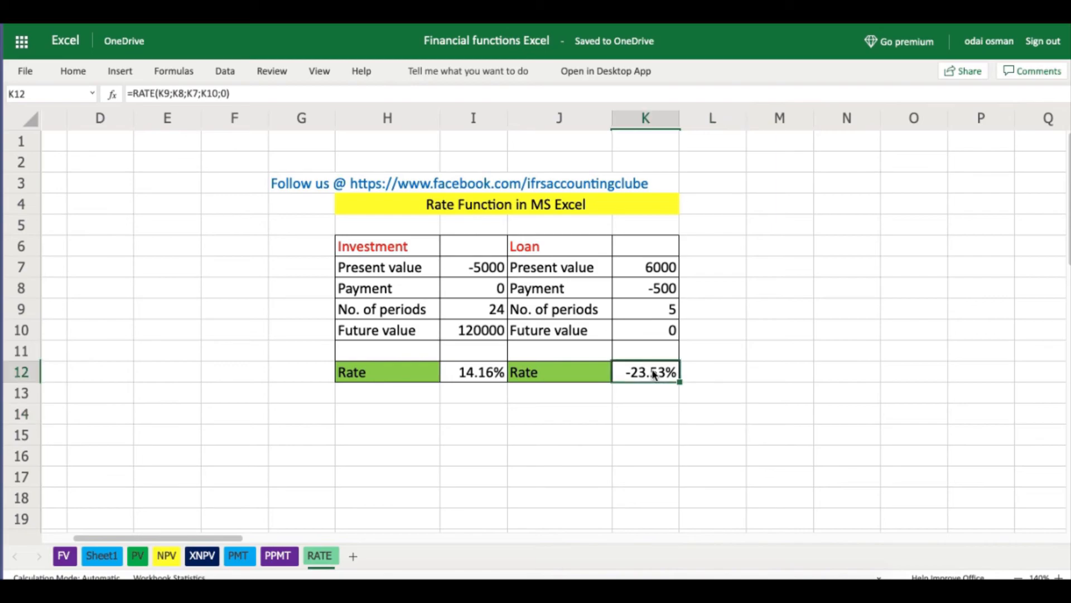
pyautogui.click(639, 416)
pyautogui.click(641, 374)
pyautogui.click(468, 379)
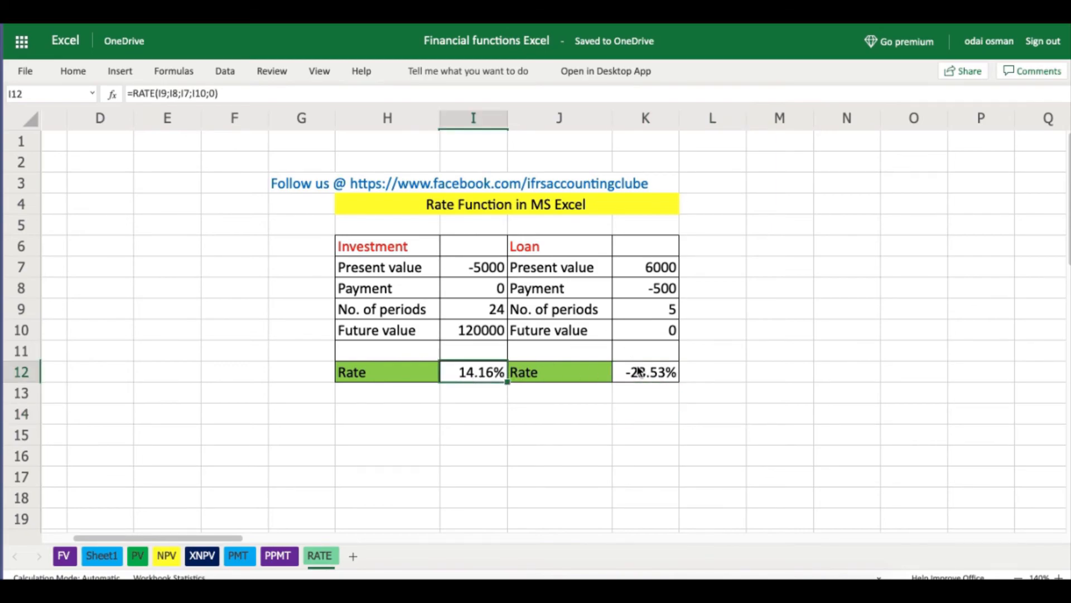
pyautogui.click(641, 373)
pyautogui.click(461, 374)
pyautogui.click(719, 376)
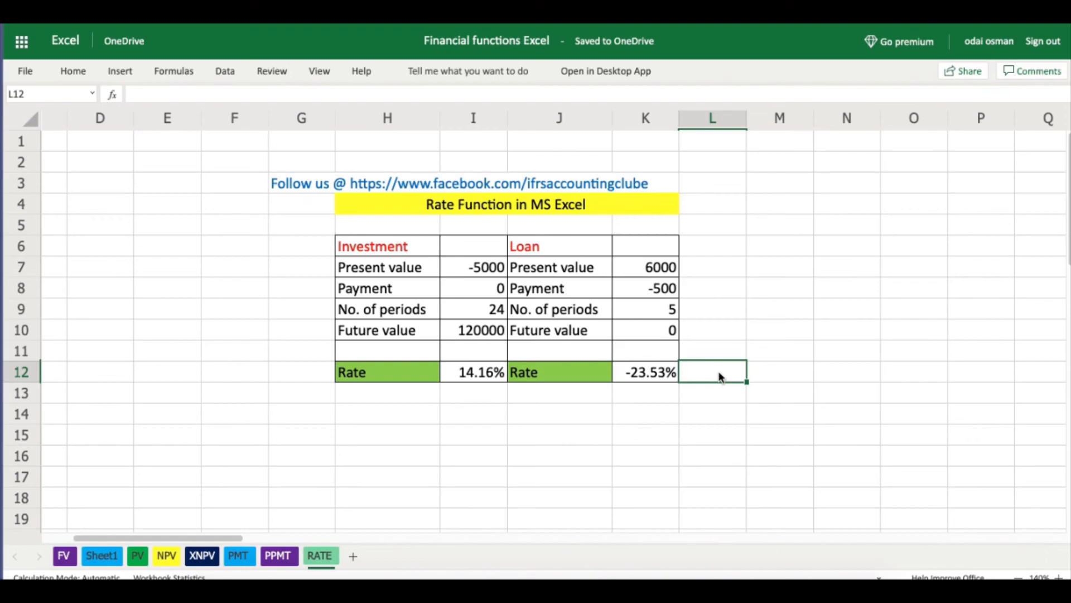
pyautogui.click(729, 421)
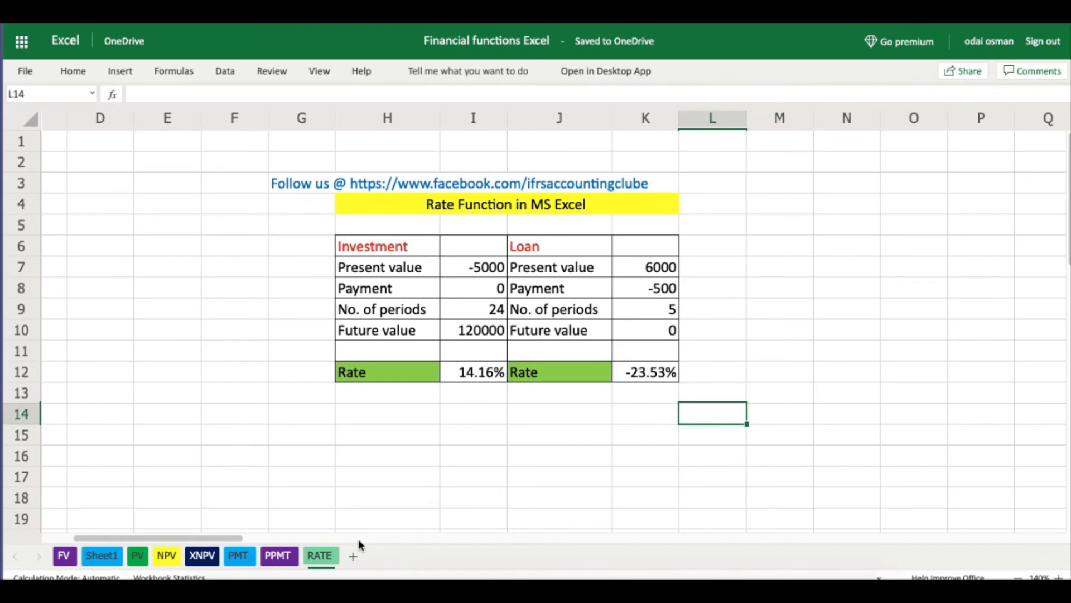
# Look through the PPMT, PMT and XNPV sheets and return to the RATE sheet.
pyautogui.click(278, 555)
pyautogui.click(239, 556)
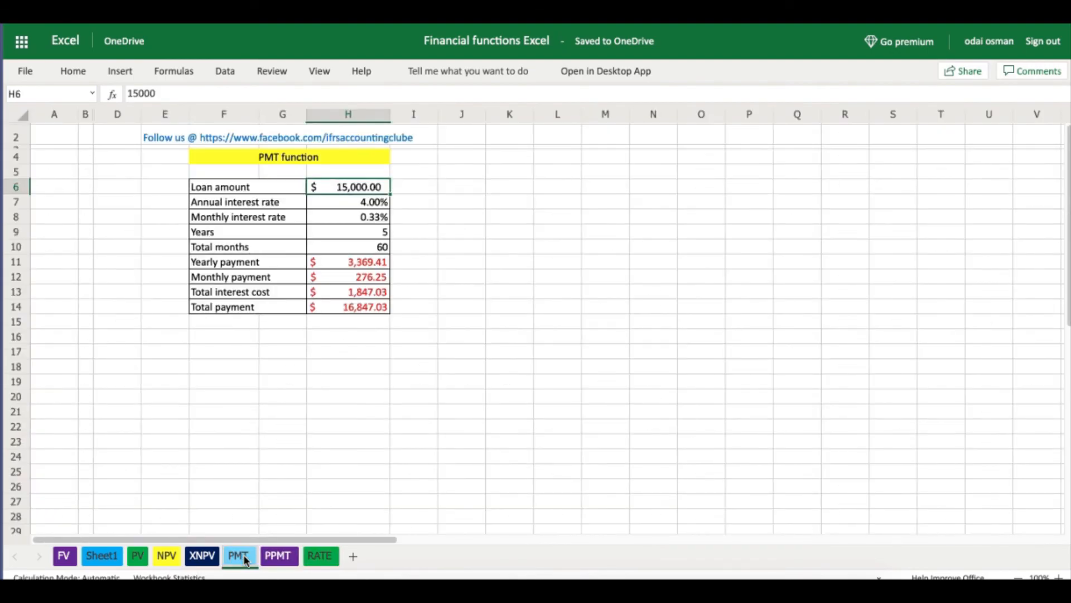
pyautogui.click(204, 558)
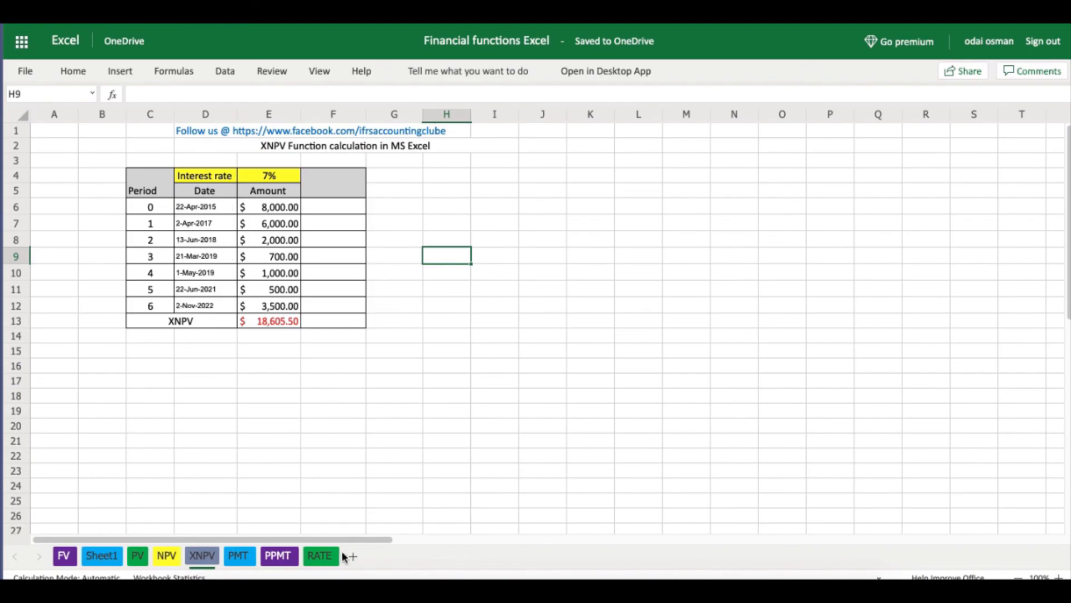
pyautogui.click(326, 556)
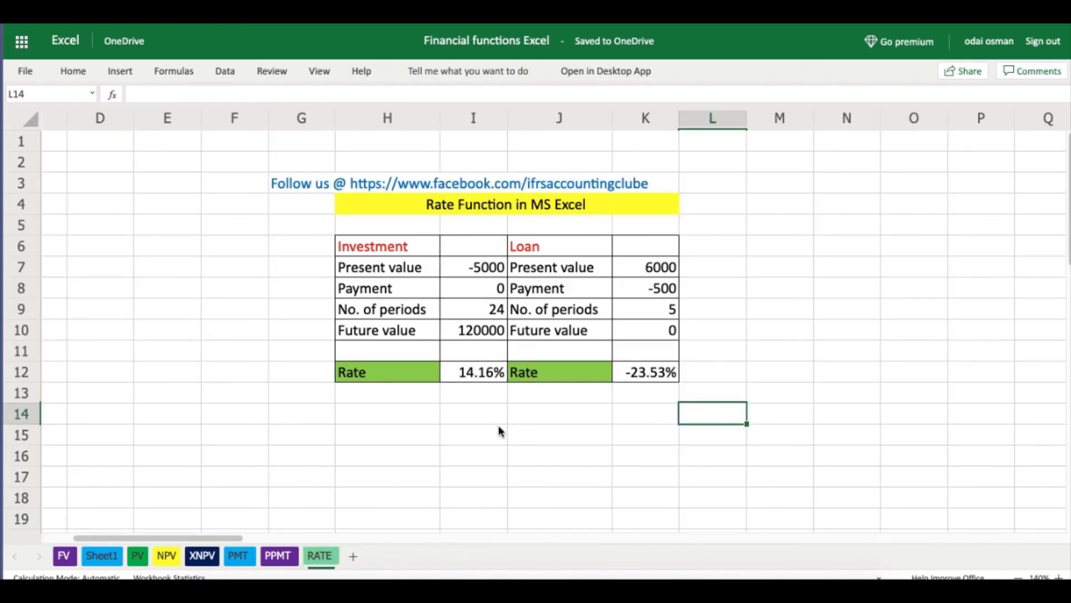